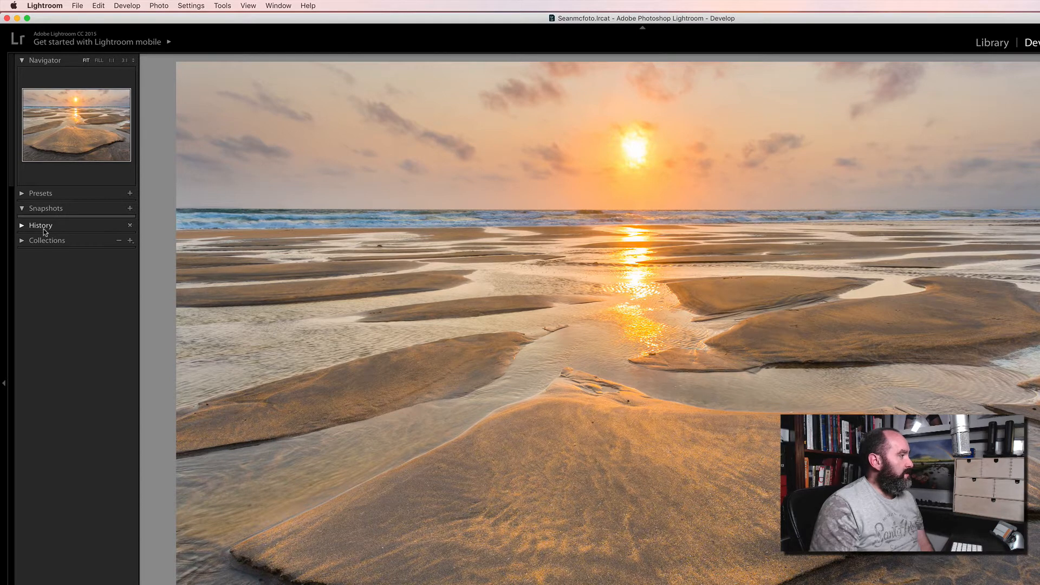
Expand the History panel, scroll through the past edit steps, then collapse it again.
click(23, 226)
scroll(58, 344, down, 15)
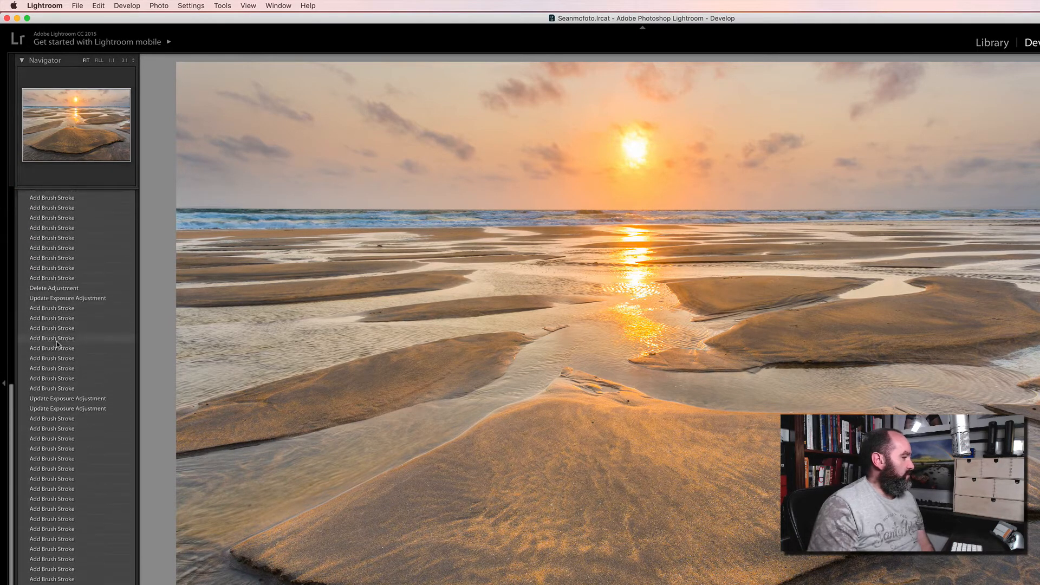
scroll(58, 344, up, 15)
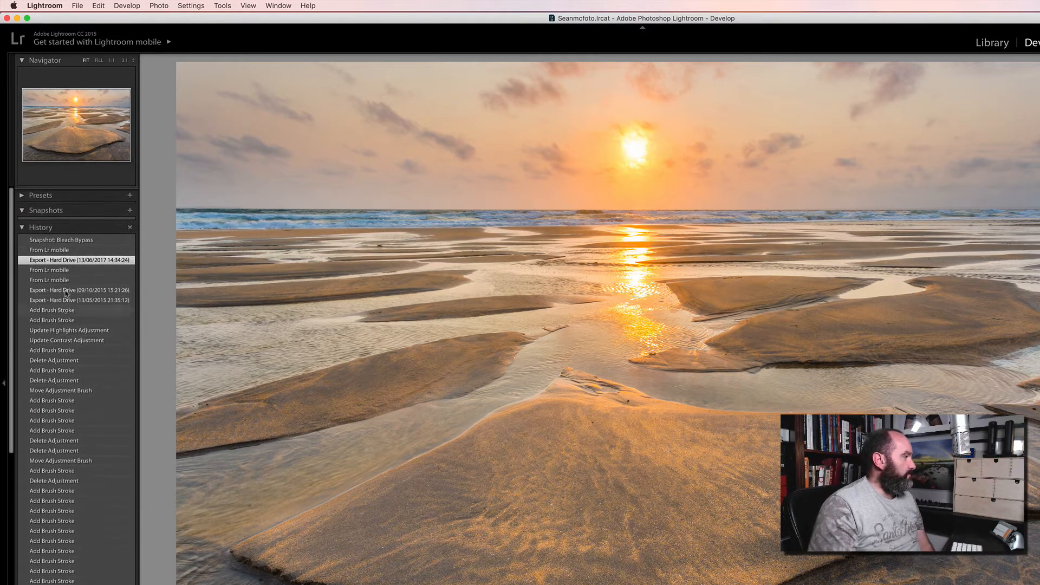
click(32, 225)
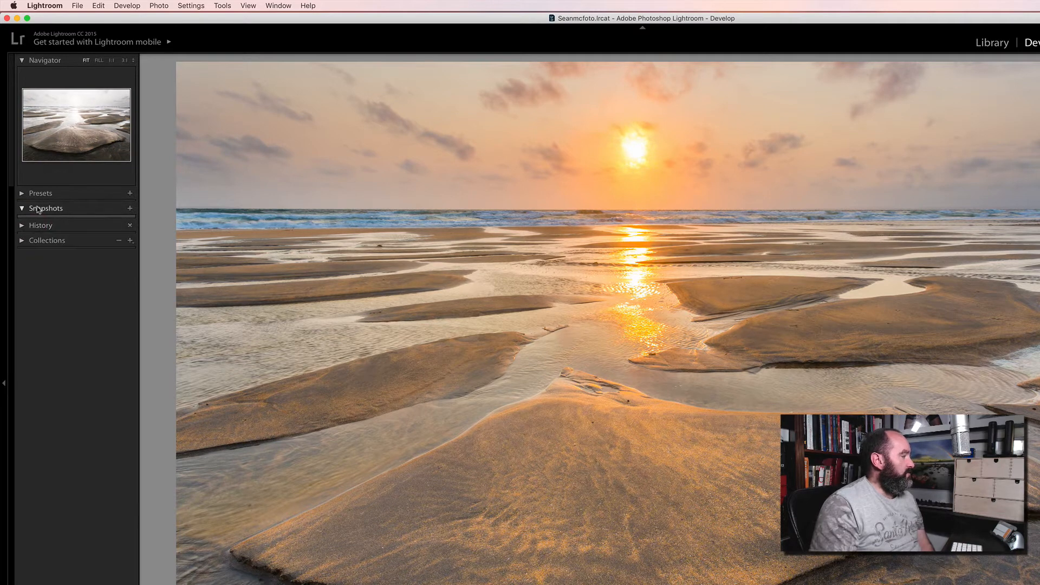
Save the current edit state as a new snapshot named 'Start'.
click(130, 209)
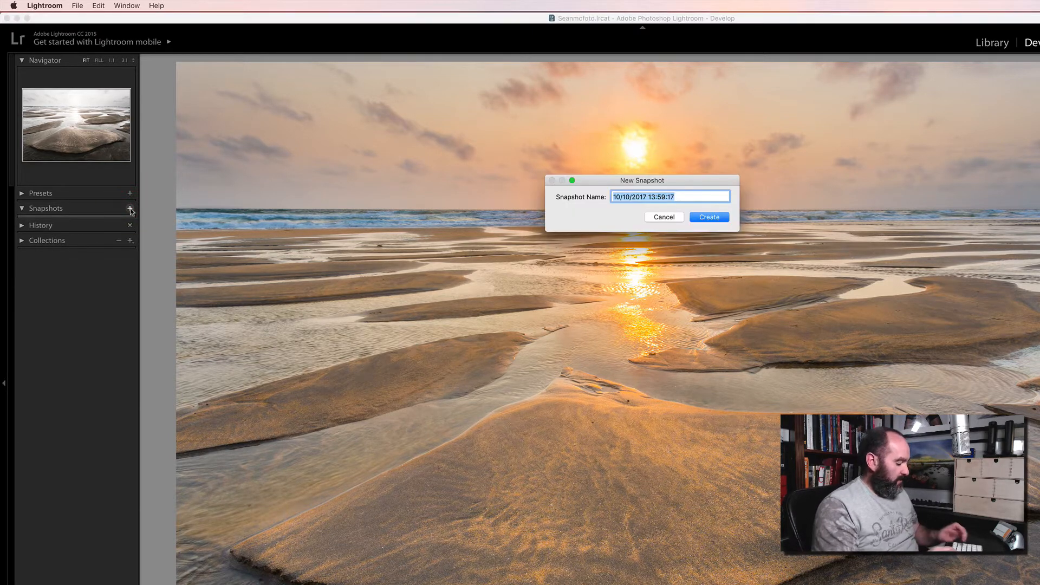
text(Start)
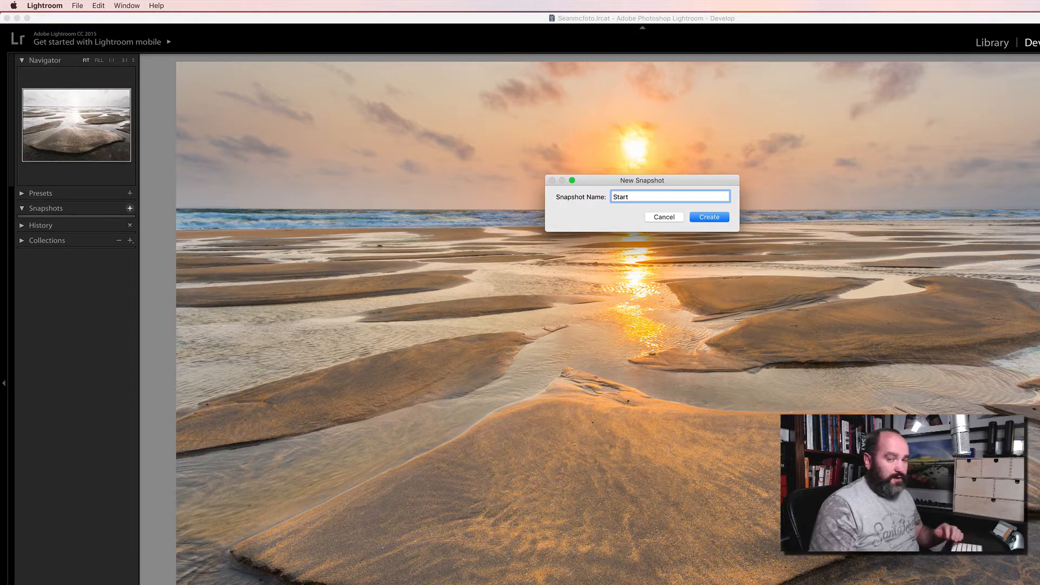
key(Return)
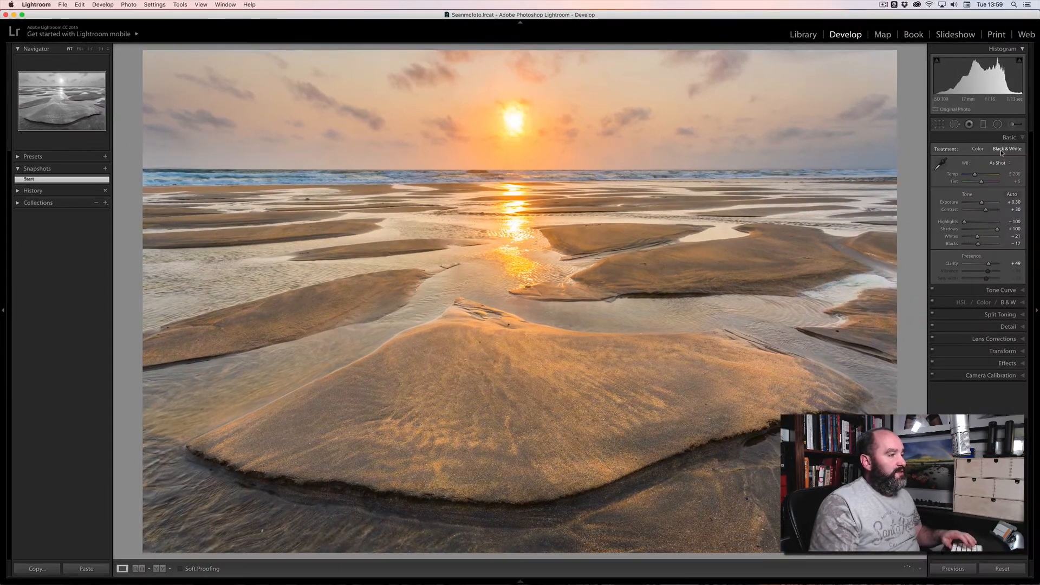
Set Treatment to Black & White, save it as snapshot 'B&W', then restore Color treatment.
click(1001, 150)
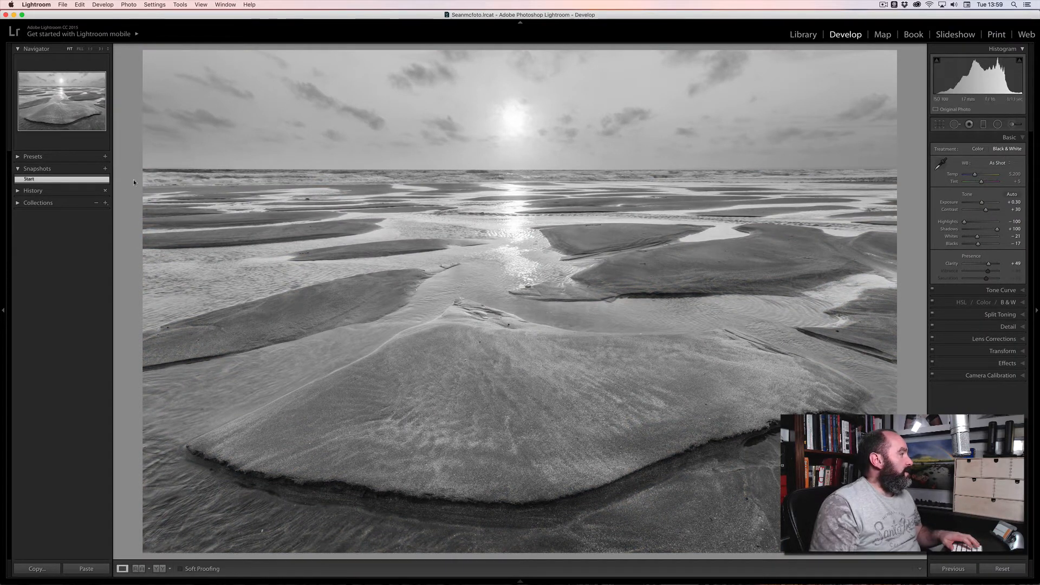
click(105, 169)
text(B)
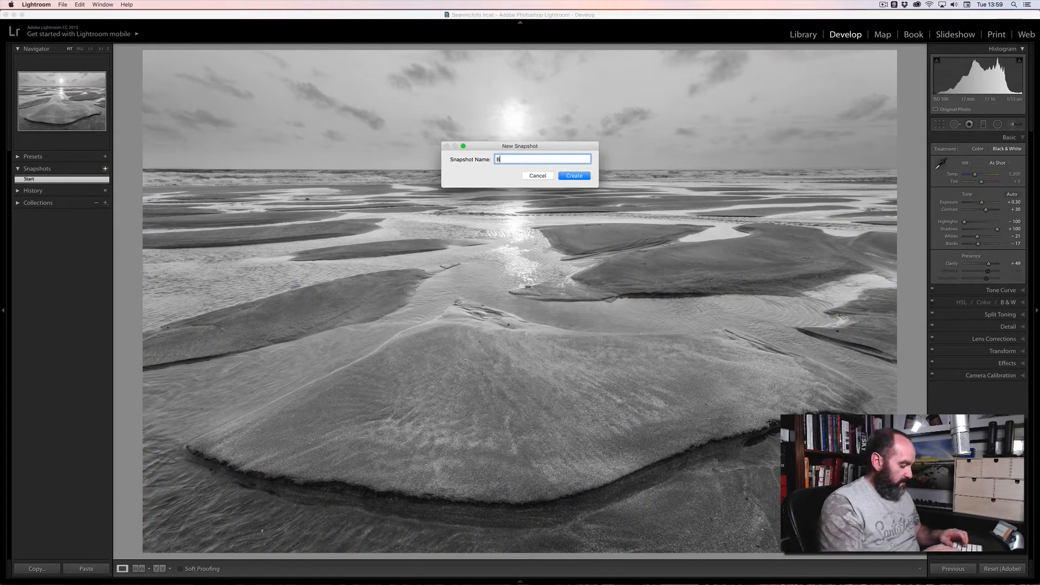
text(&w)
key(BackSpace)
text(W)
key(Return)
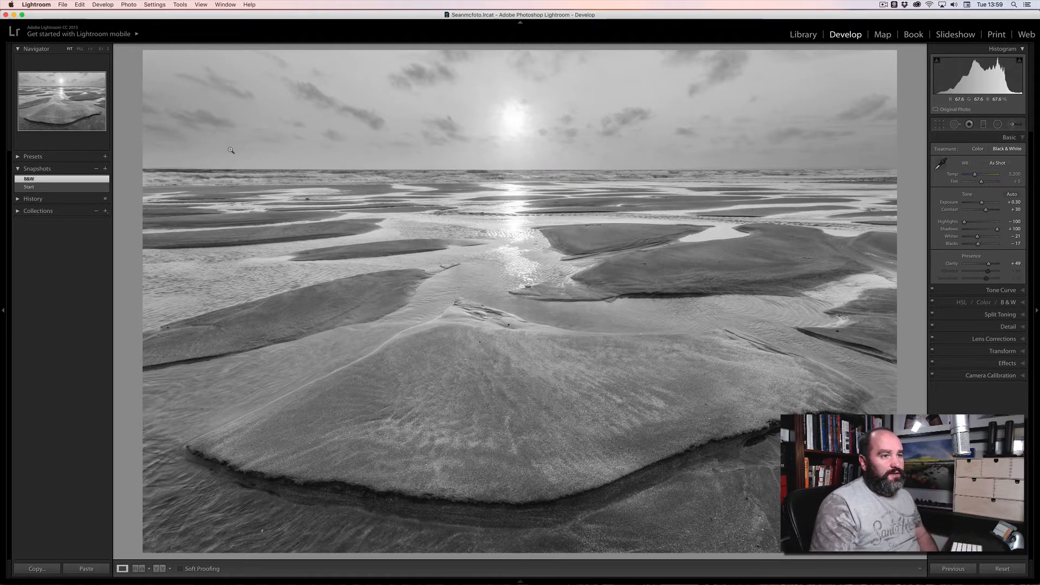
click(977, 150)
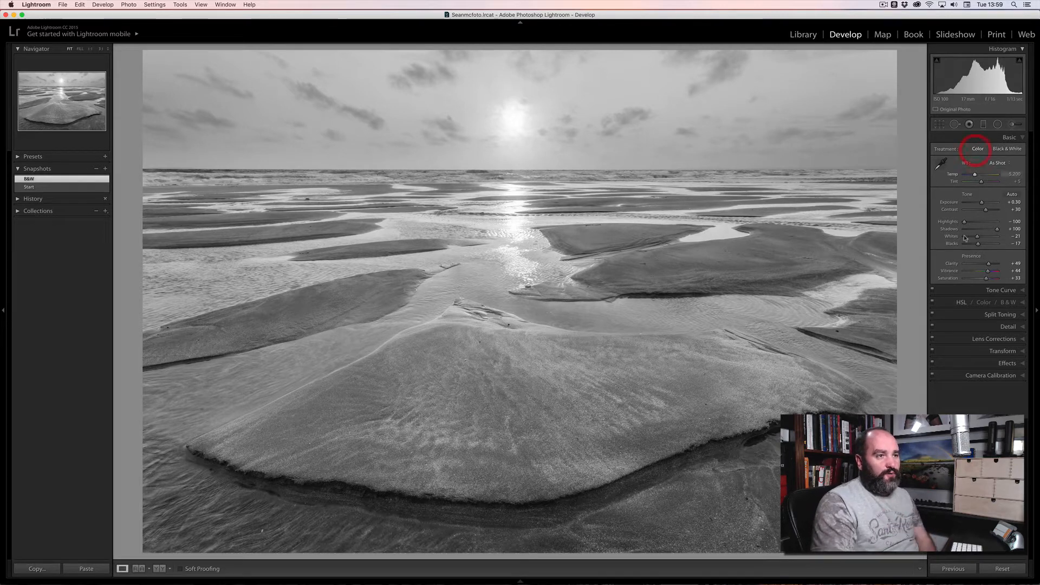
In the Tone Curve, lift the RGB black point to fade the shadows.
click(988, 291)
click(970, 204)
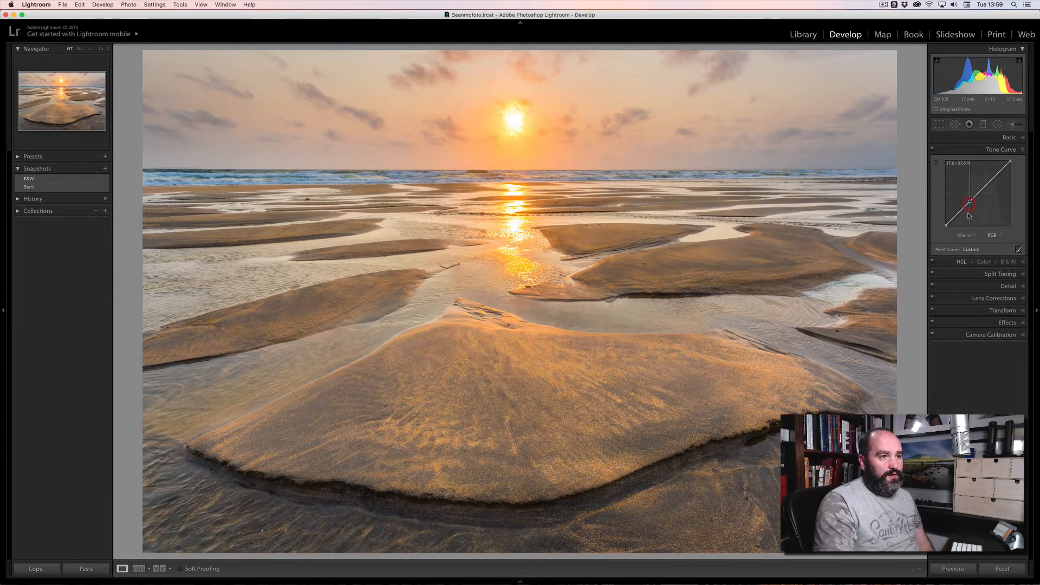
drag(946, 227, 946, 221)
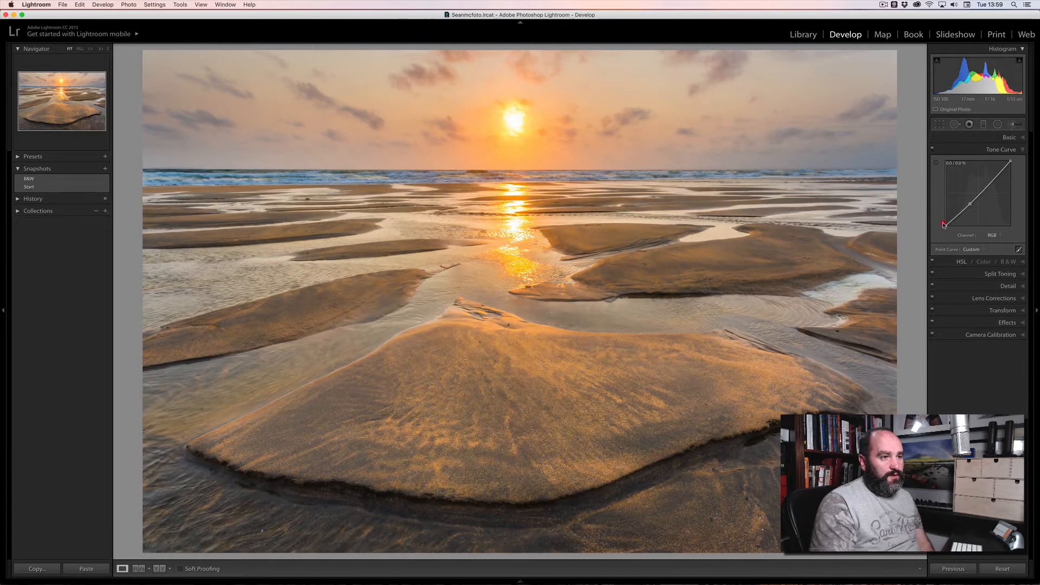
click(973, 251)
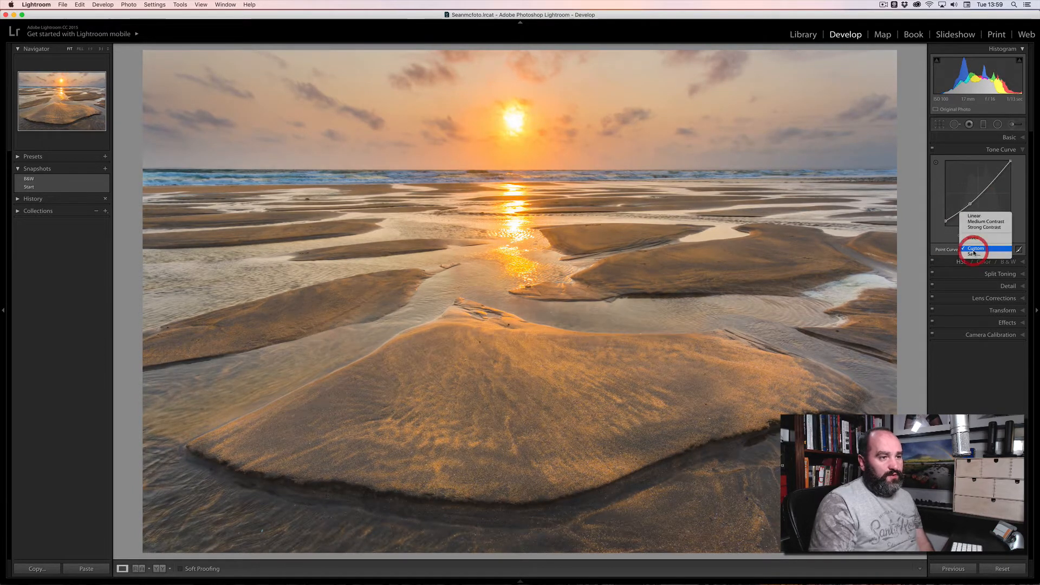
click(938, 232)
drag(945, 220, 945, 216)
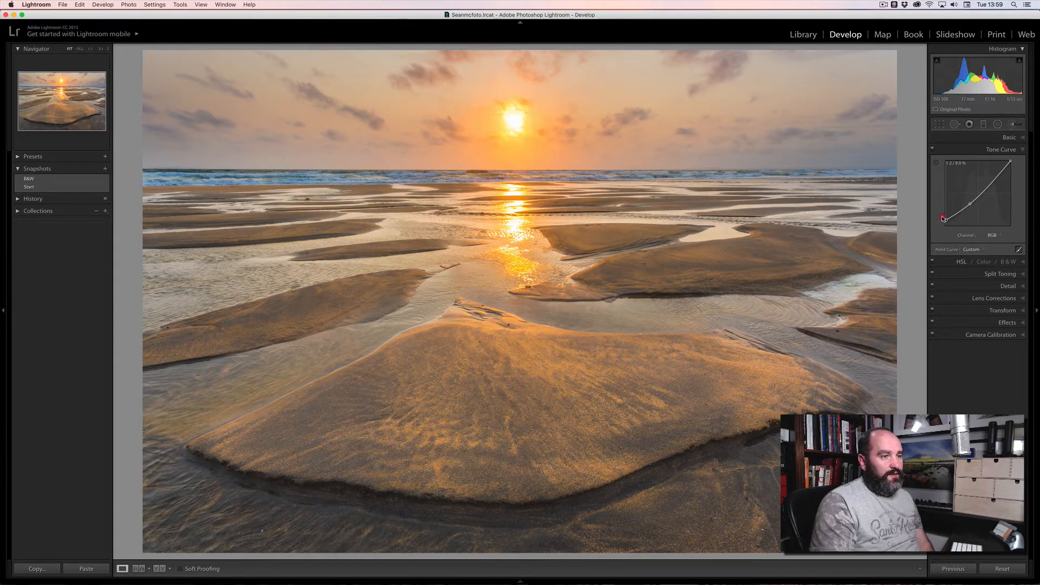
Lower red in the shadows, and cut blue in highlights while adding blue to shadows.
click(991, 236)
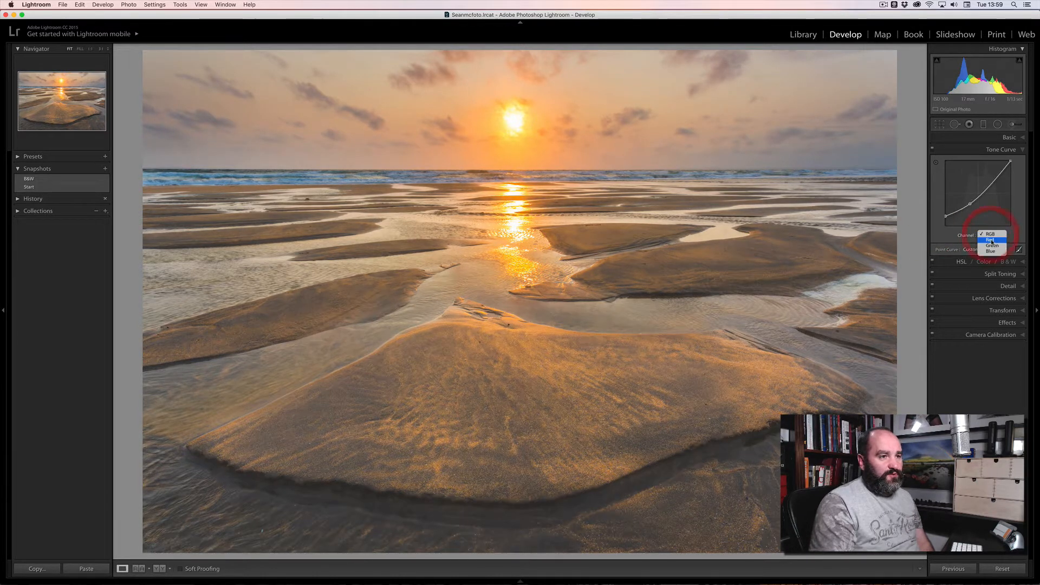
click(994, 240)
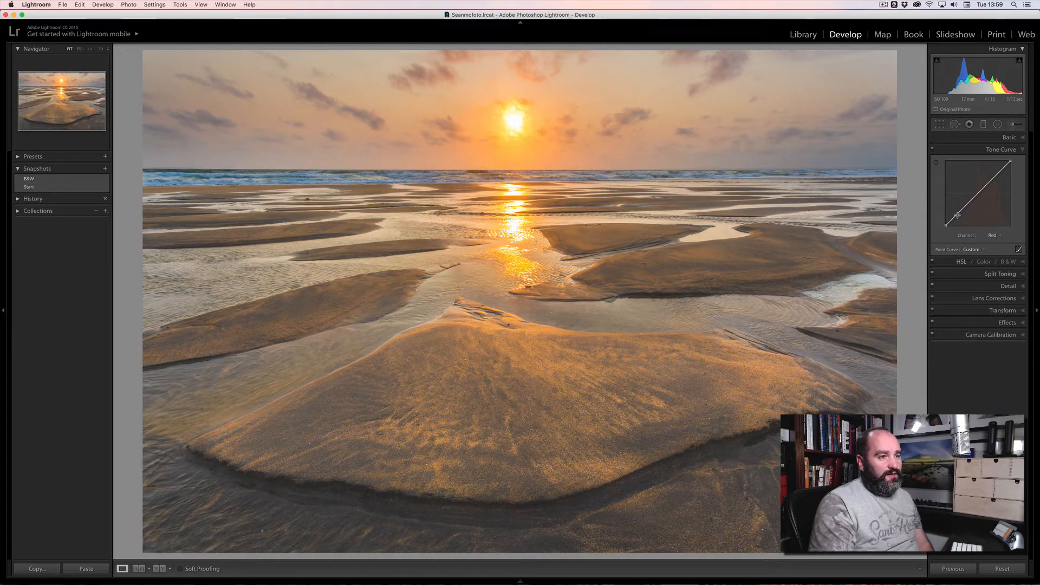
drag(959, 216, 957, 217)
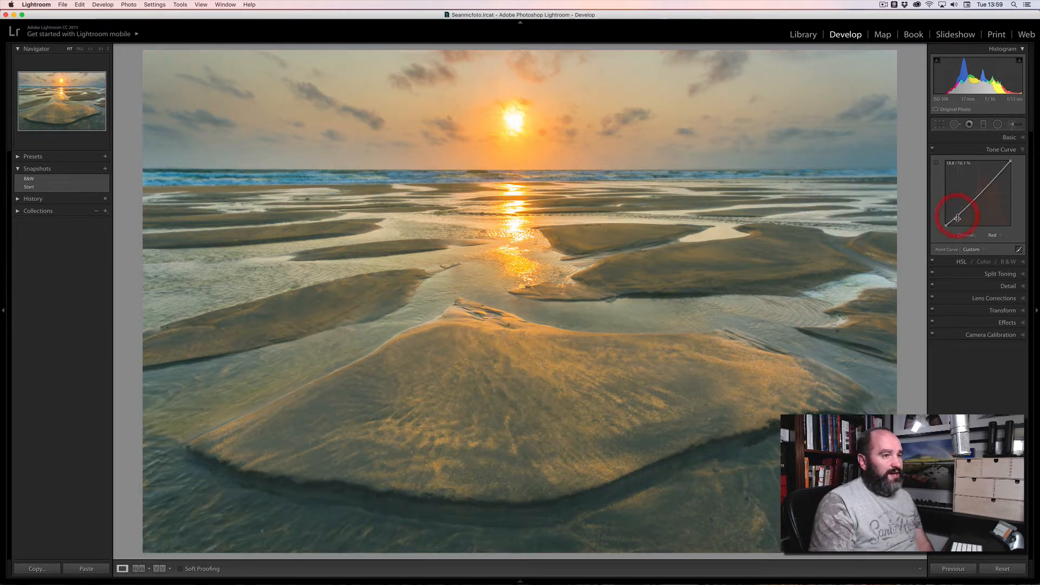
click(992, 235)
click(991, 245)
drag(1000, 172, 1000, 174)
drag(962, 212, 959, 210)
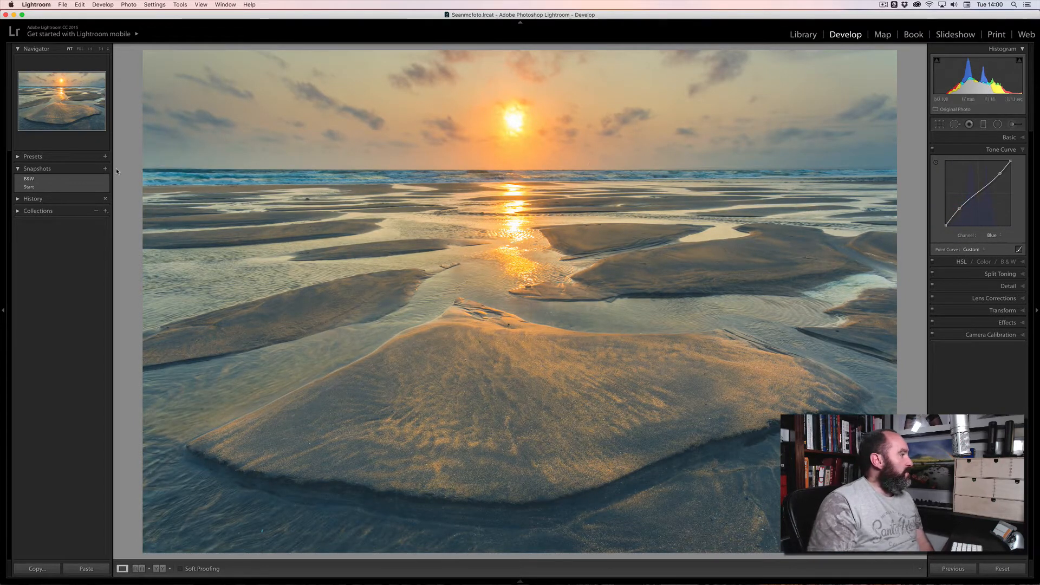
Save the toned look as a new snapshot named 'Toned'.
click(106, 169)
text(Toned)
key(Return)
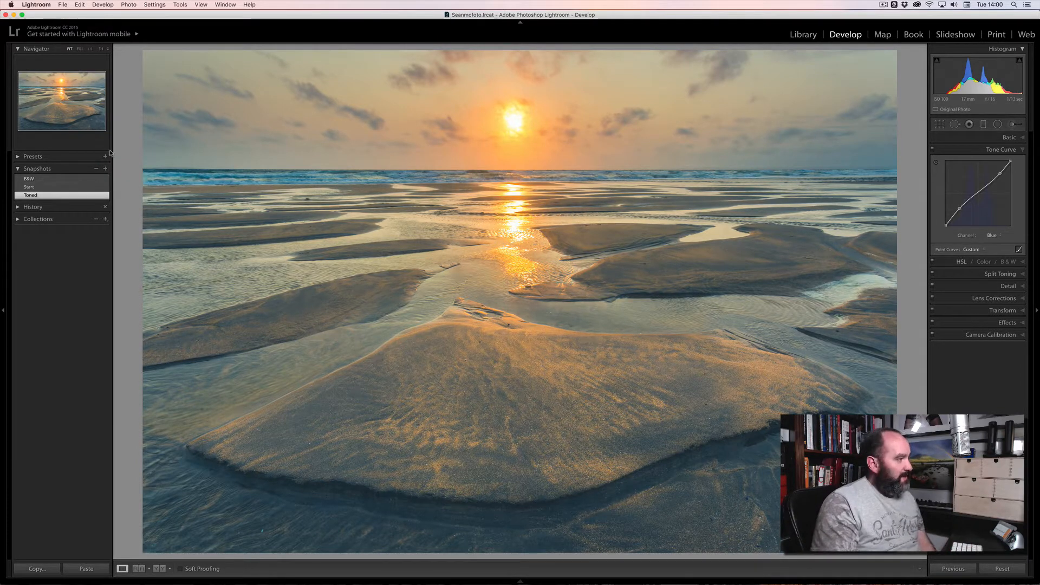
Compare the Start, B&W and Toned snapshots, ending on Toned, and check the history.
click(43, 187)
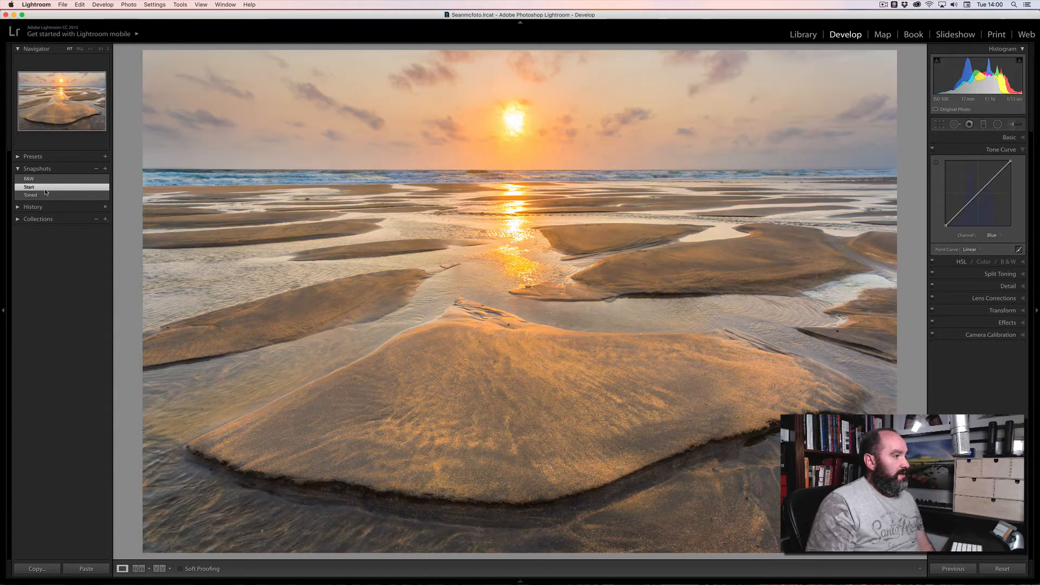
click(47, 179)
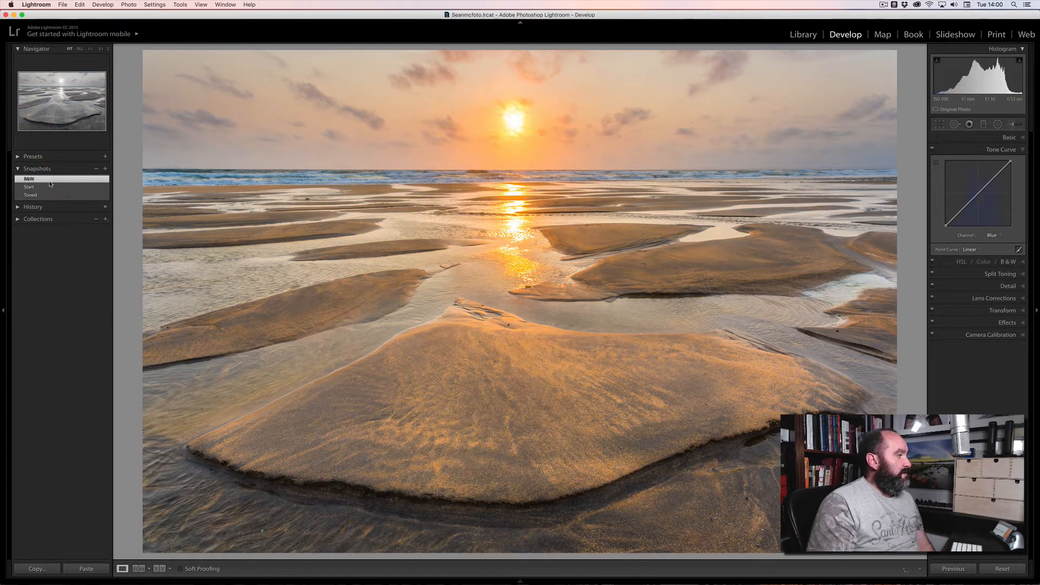
click(54, 196)
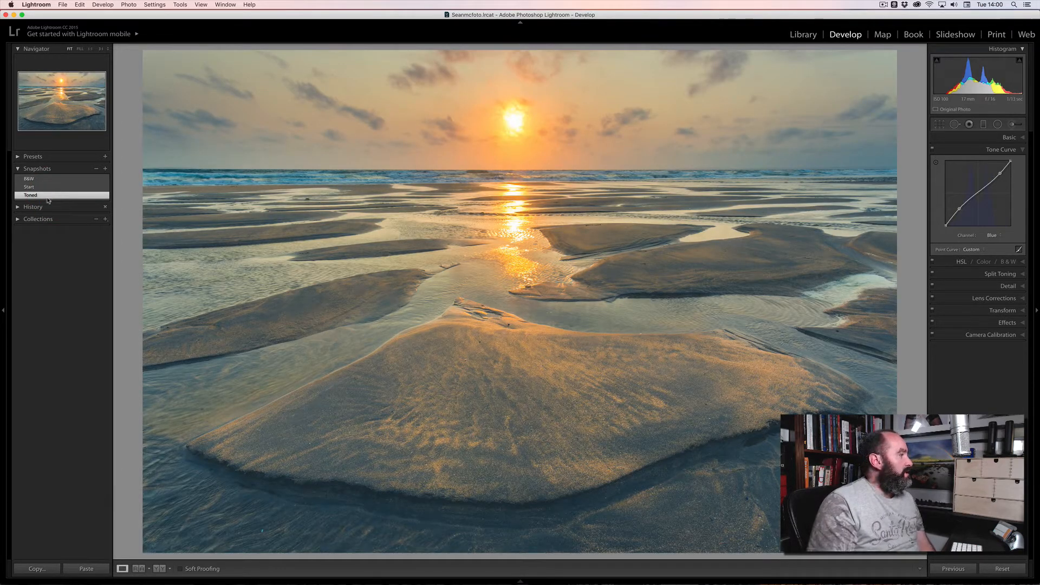
click(21, 207)
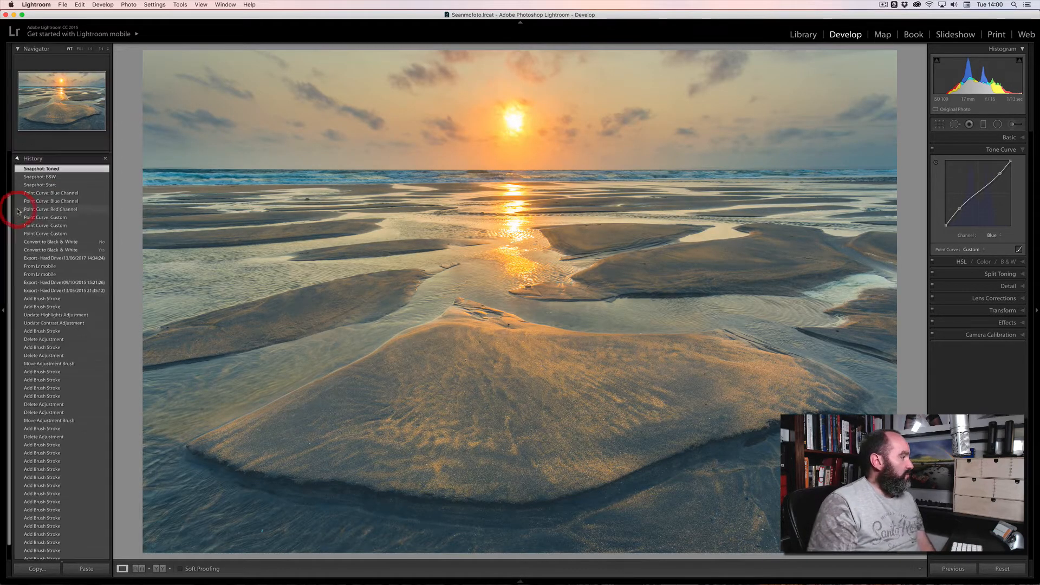
click(18, 158)
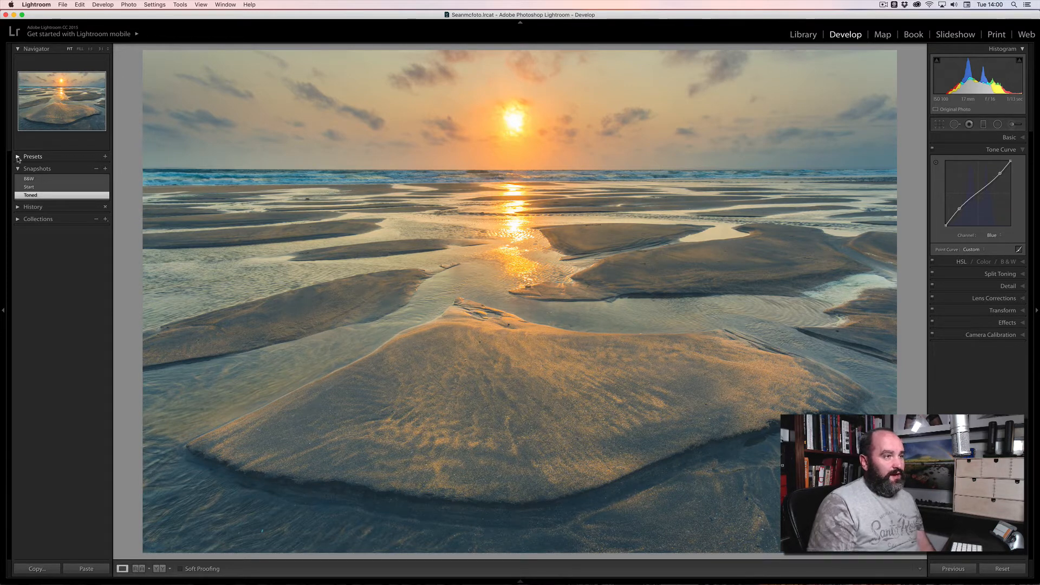
Crop the photo to the 4 x 5 / 8 x 10 aspect ratio.
click(941, 124)
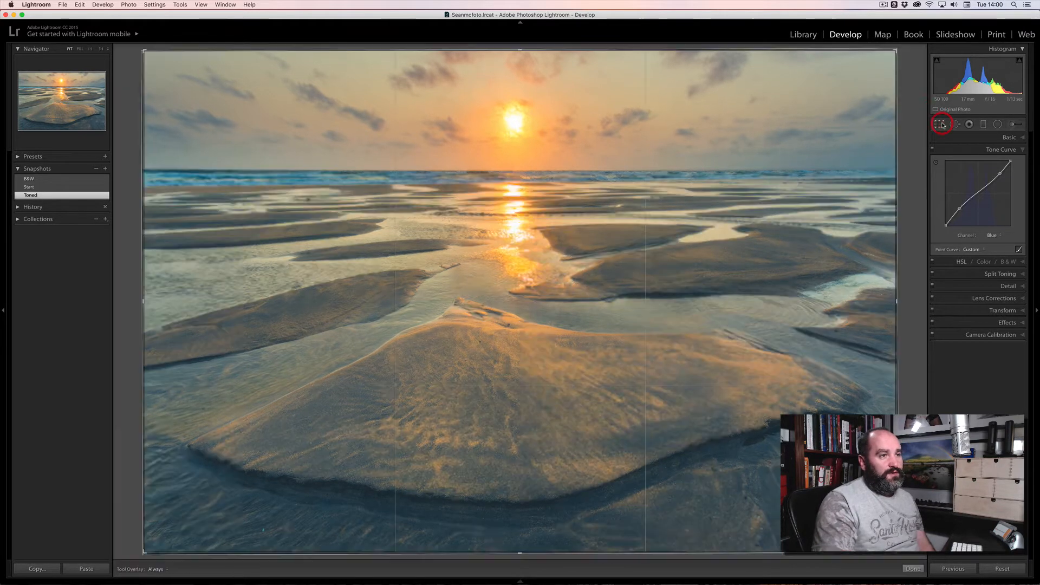
click(996, 152)
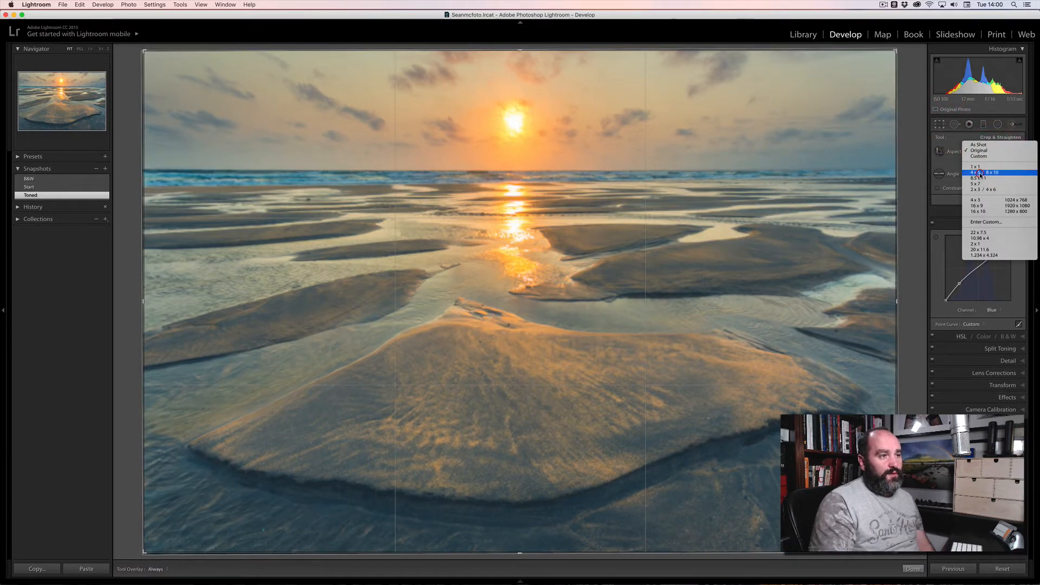
click(980, 173)
key(Return)
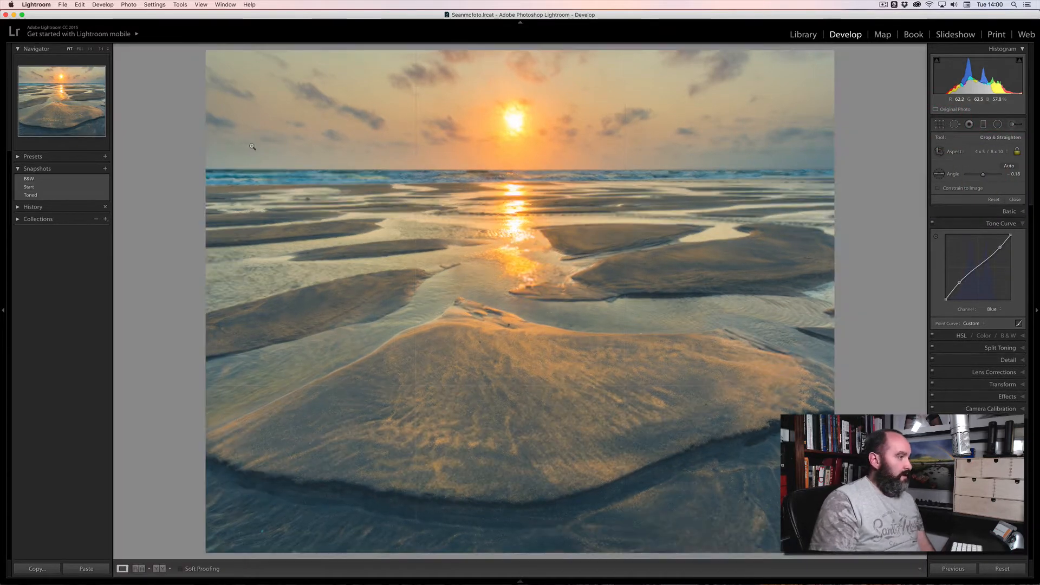
Save the cropped look as snapshot 'Cropped', then preview the B&W and Cropped snapshots.
click(105, 169)
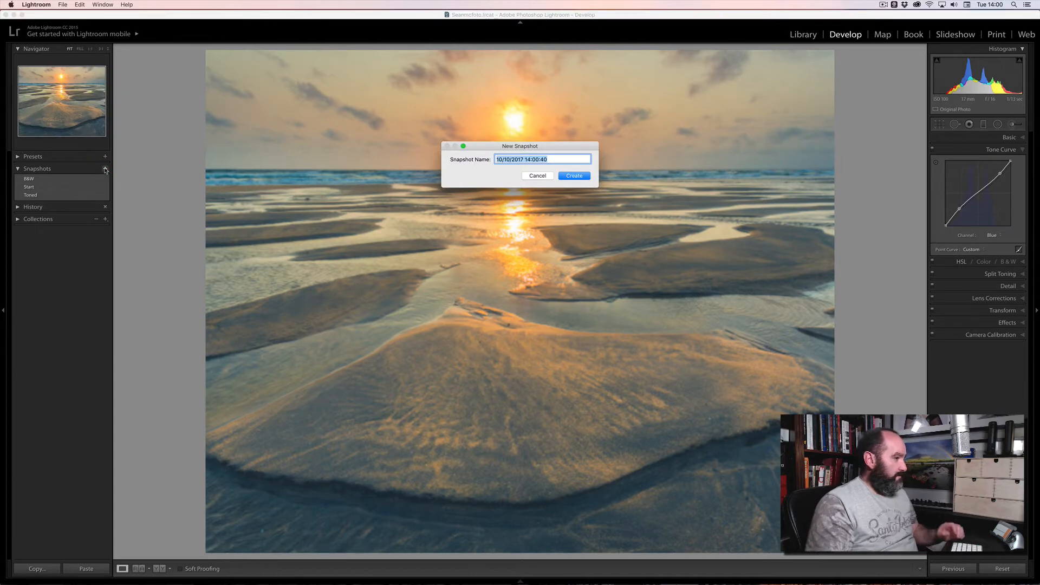
text(Cropped)
key(Return)
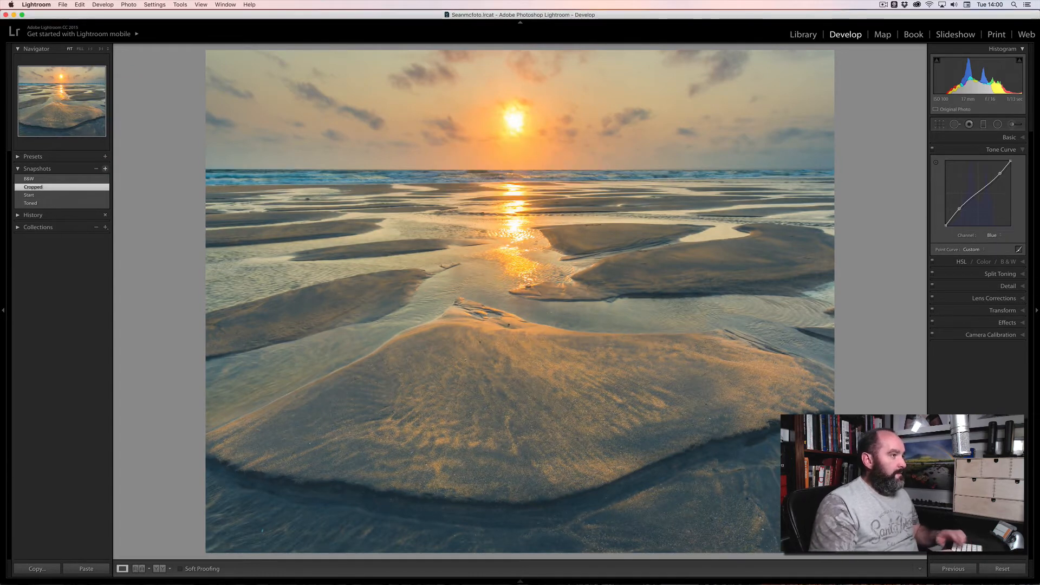
click(34, 178)
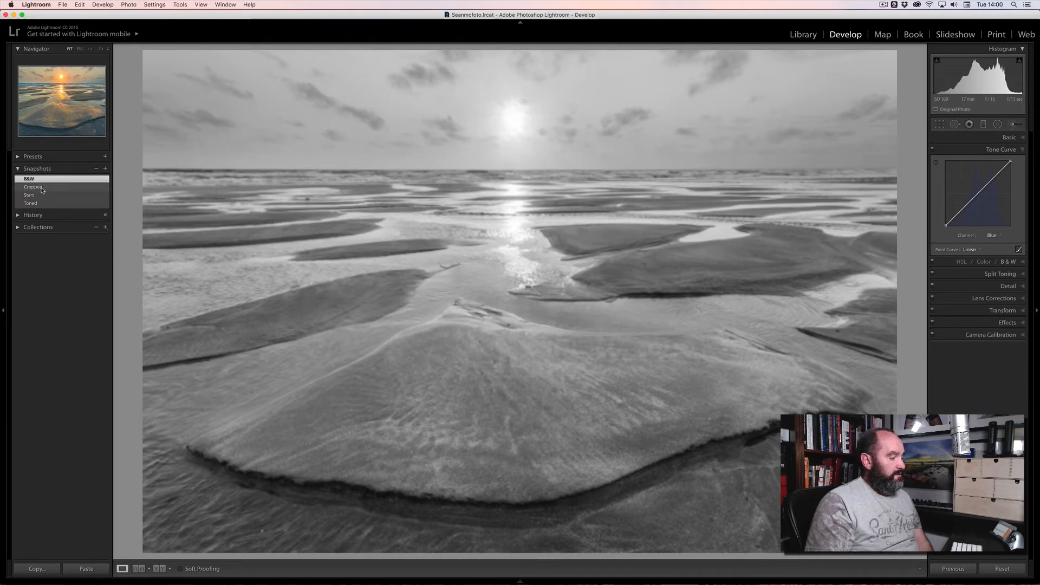
click(42, 188)
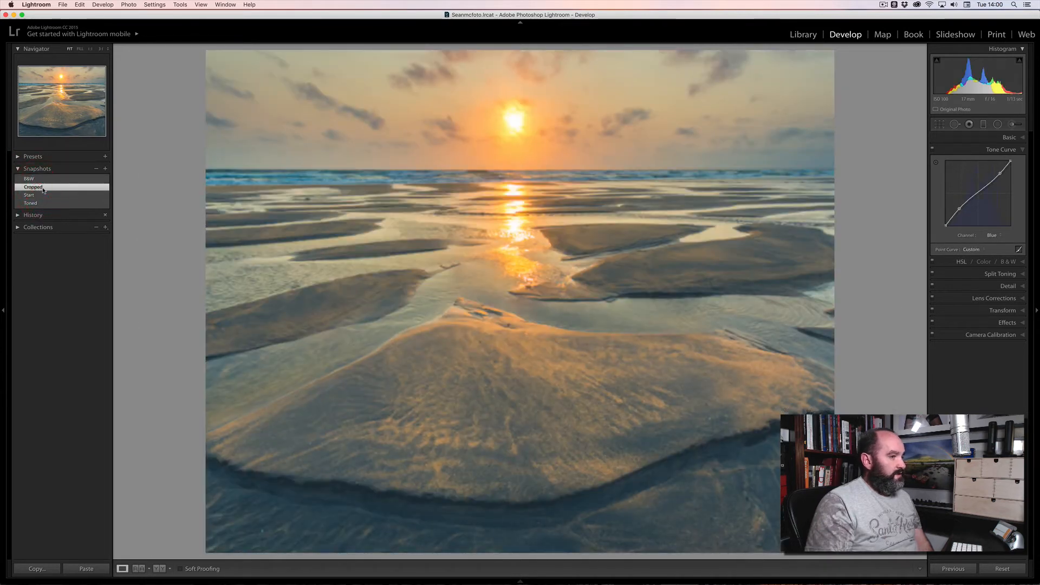
Show the Toned snapshot of the beach photo, then switch to the Library grid.
click(46, 203)
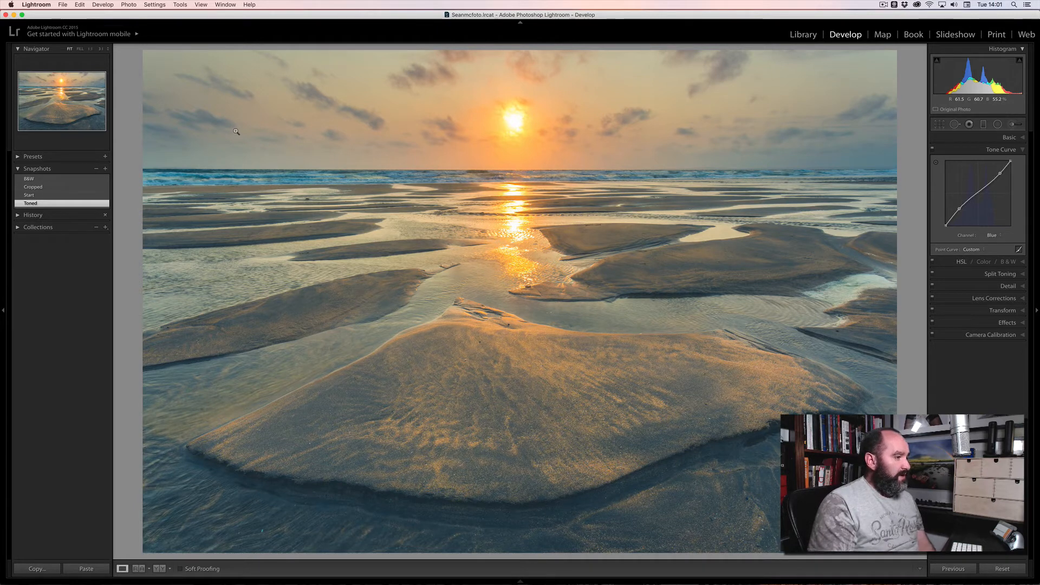
key(g)
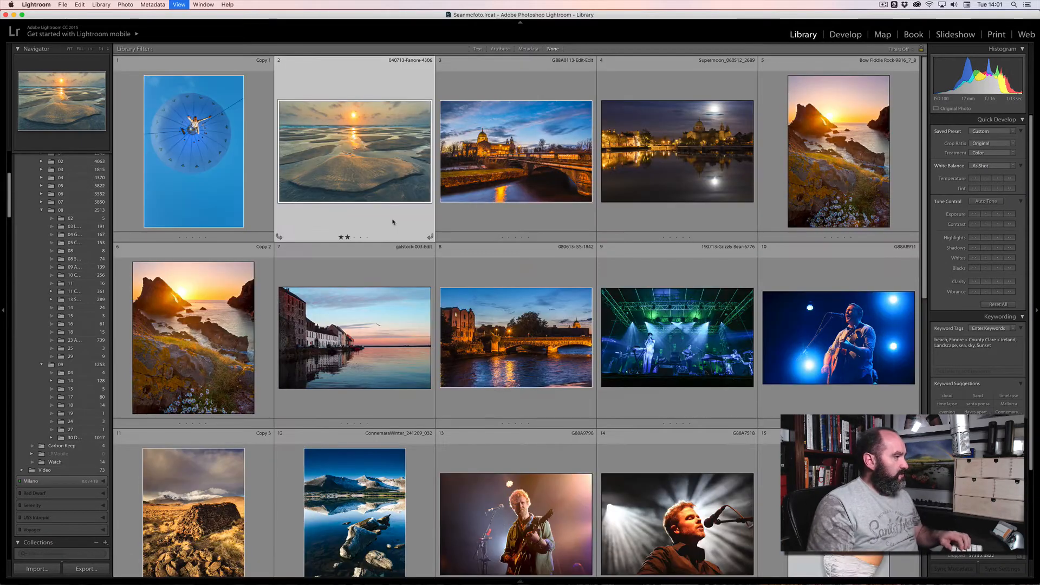
Return to Develop and restore the beach photo to its Start snapshot.
key(d)
click(65, 195)
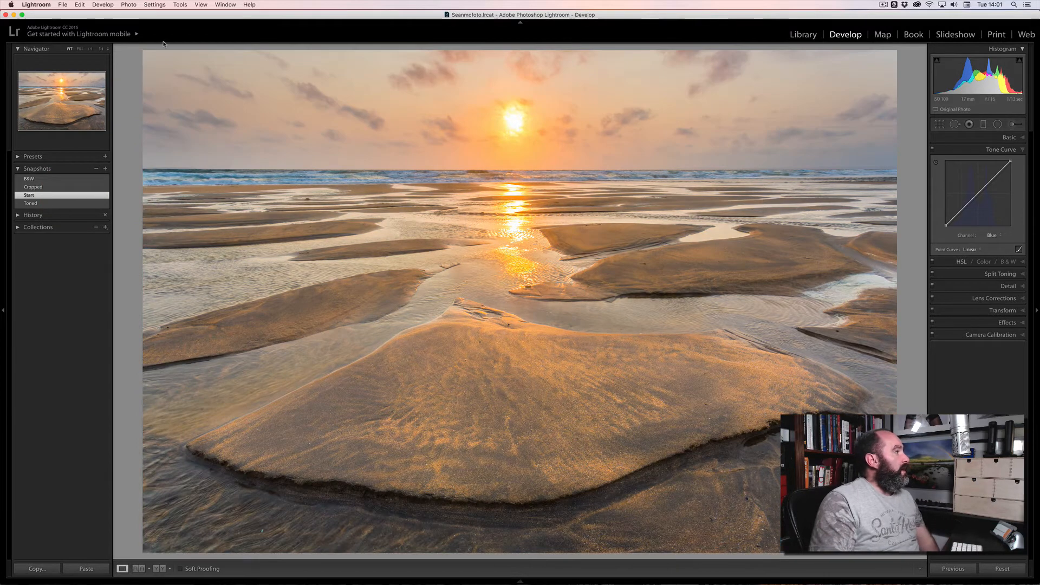
click(128, 4)
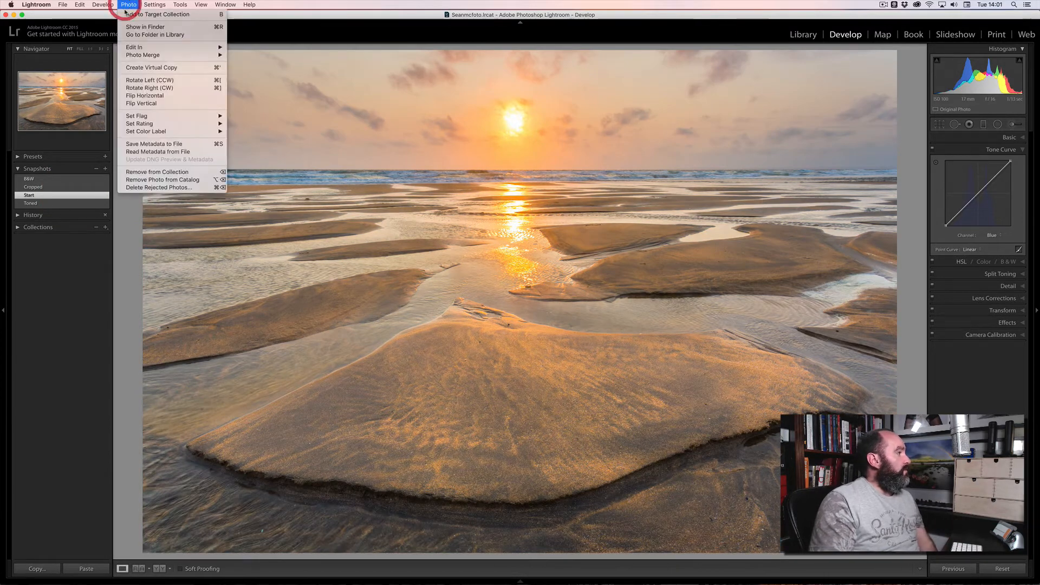
Create a virtual copy of the beach photo and apply the B&W snapshot to it.
click(189, 69)
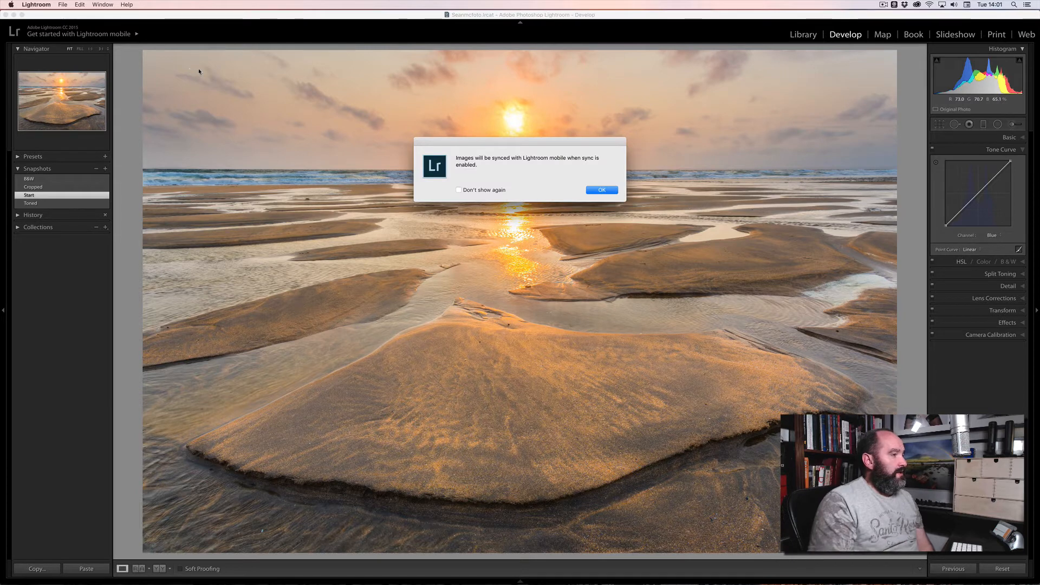
key(Return)
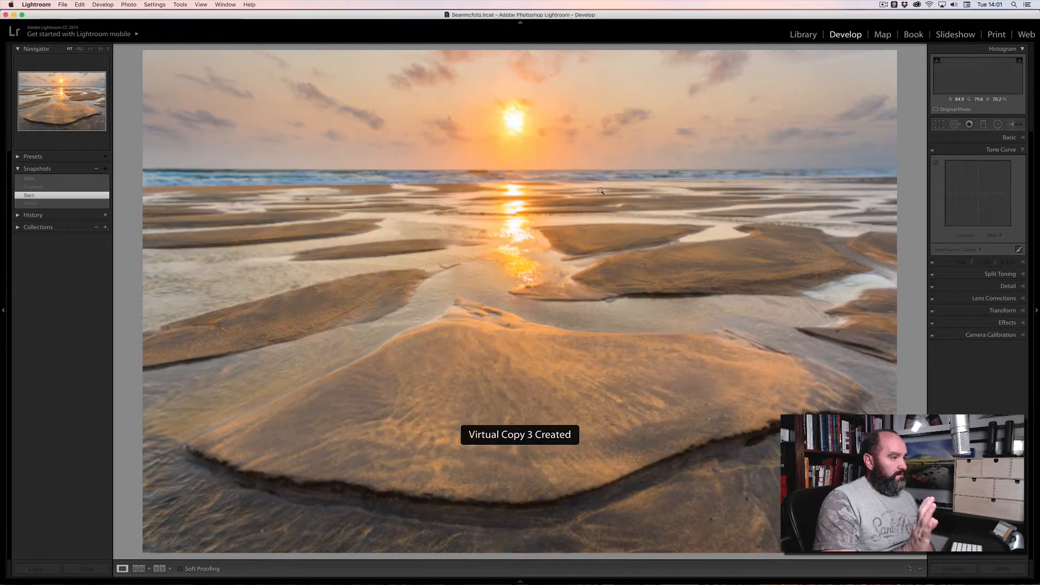
click(43, 33)
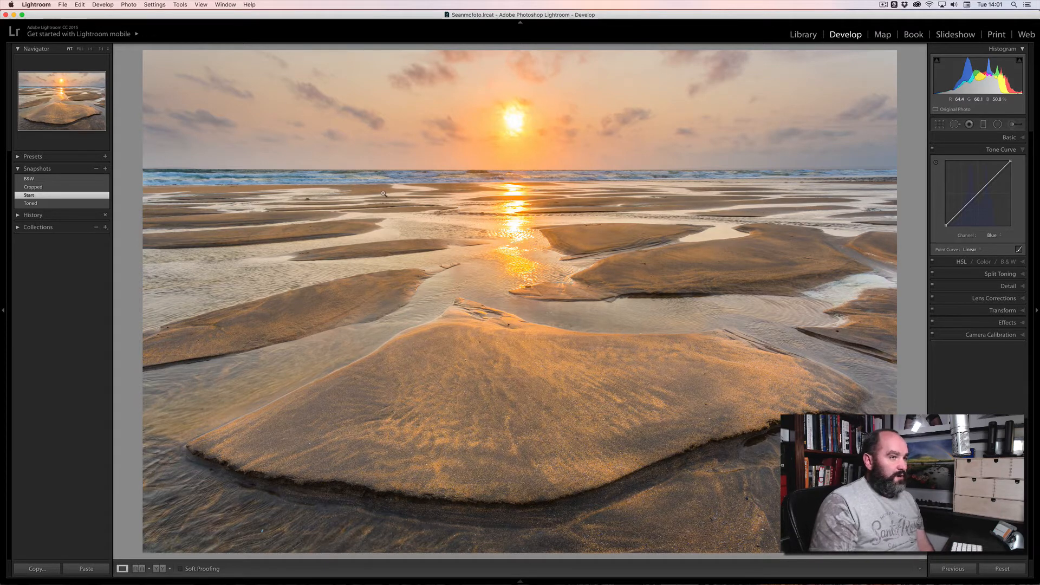
click(51, 179)
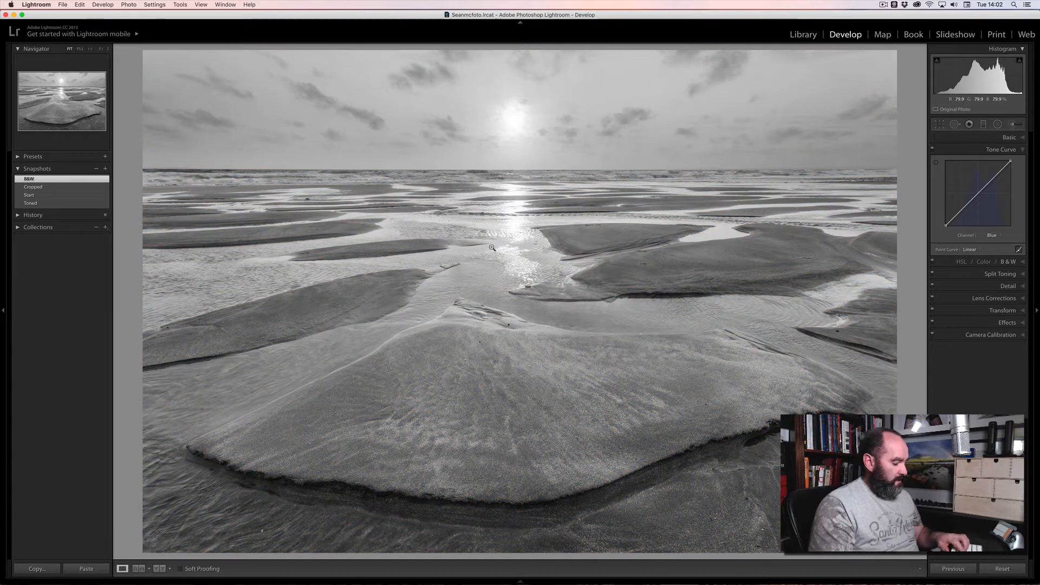
Switch to the Library grid to see the colour original beside its B&W copy.
key(g)
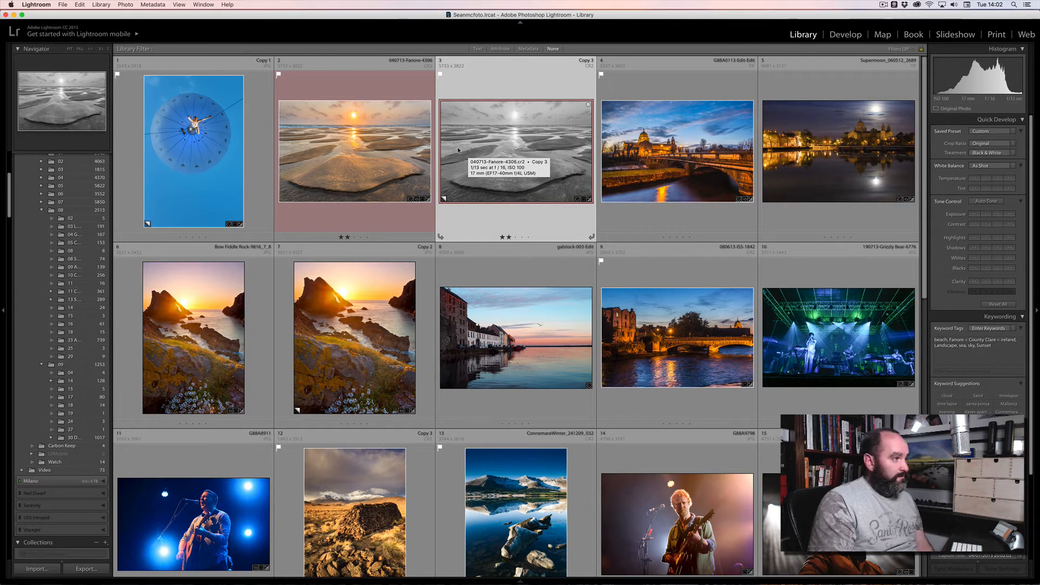
Make a virtual copy of the black-and-white thumbnail and open the new Copy 4 in Develop.
right_click(522, 155)
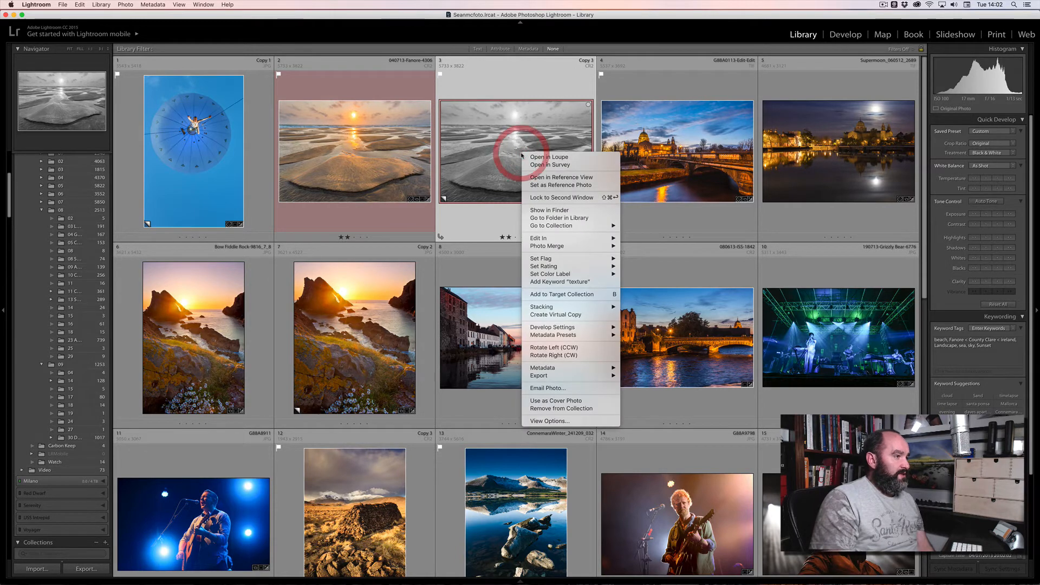
click(572, 316)
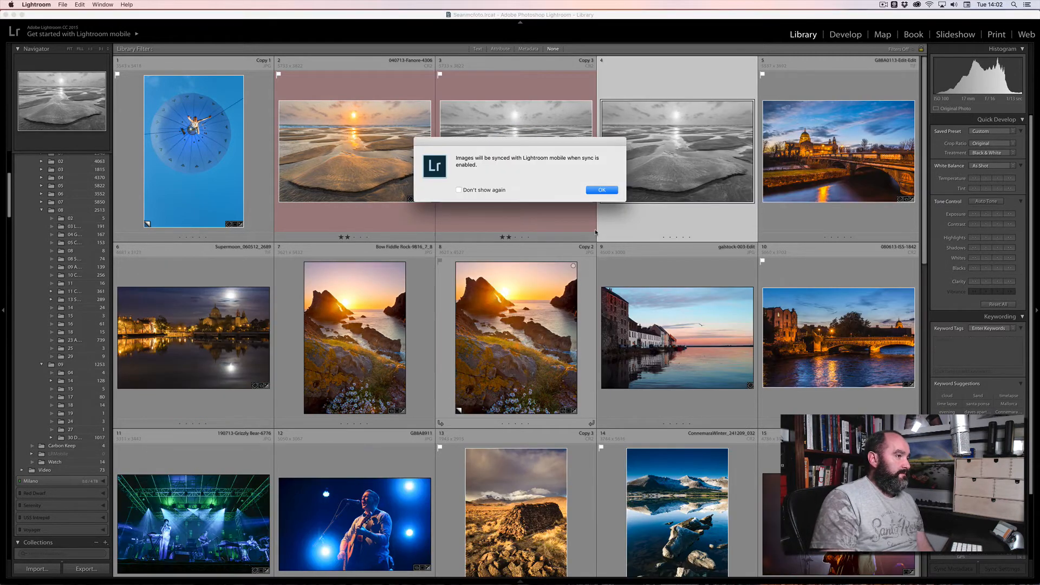
click(601, 190)
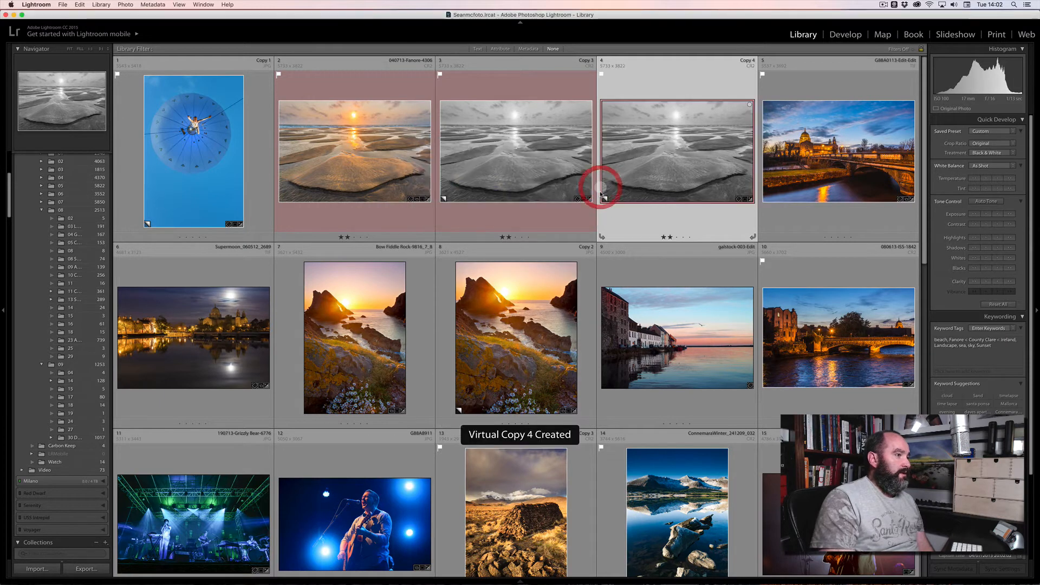
double_click(651, 164)
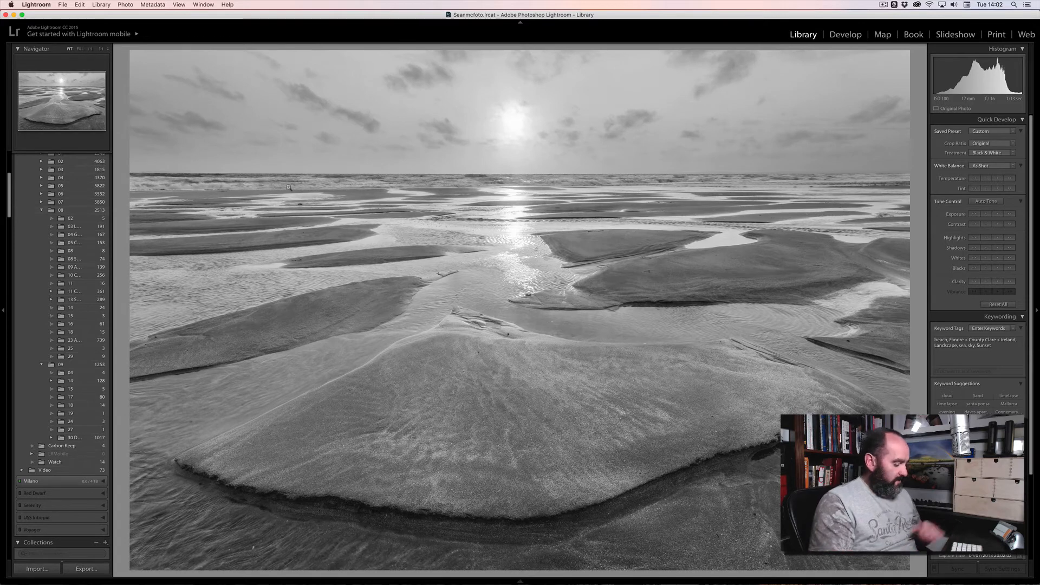
key(d)
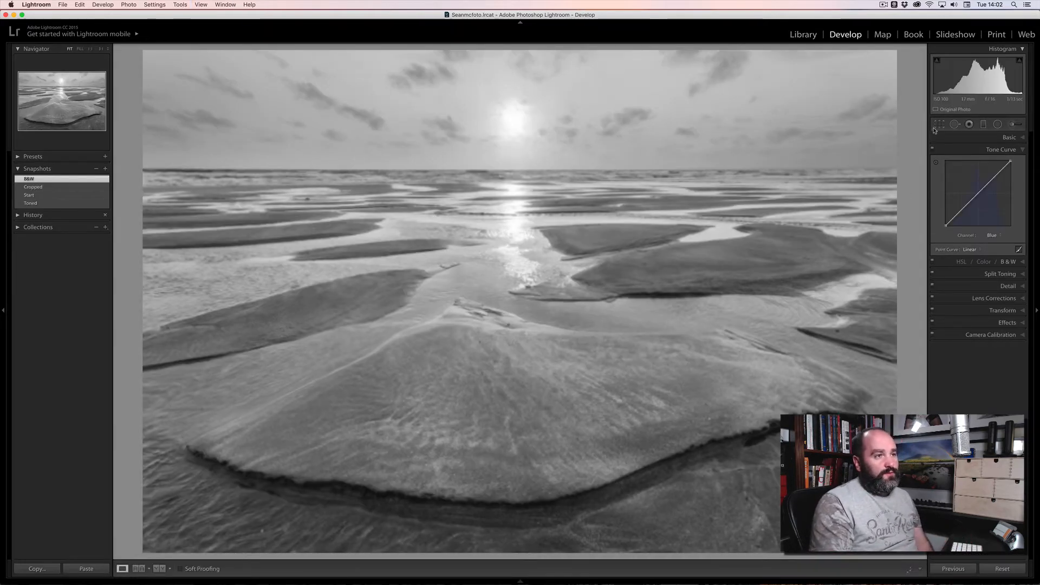
Crop Copy 4 to the 8 x 10 aspect ratio and go back to the Library grid.
click(939, 126)
click(993, 151)
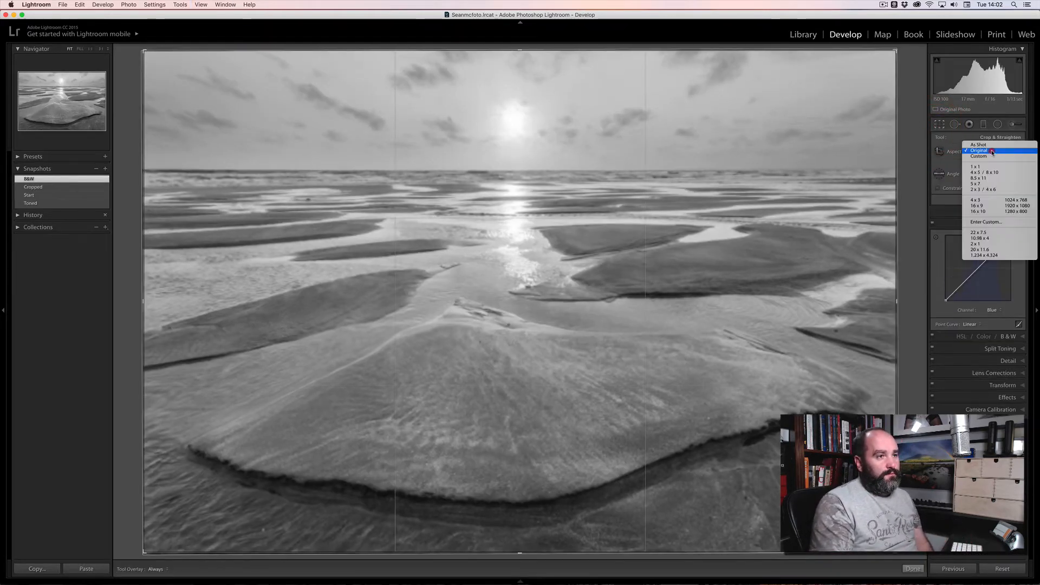
click(974, 173)
key(Return)
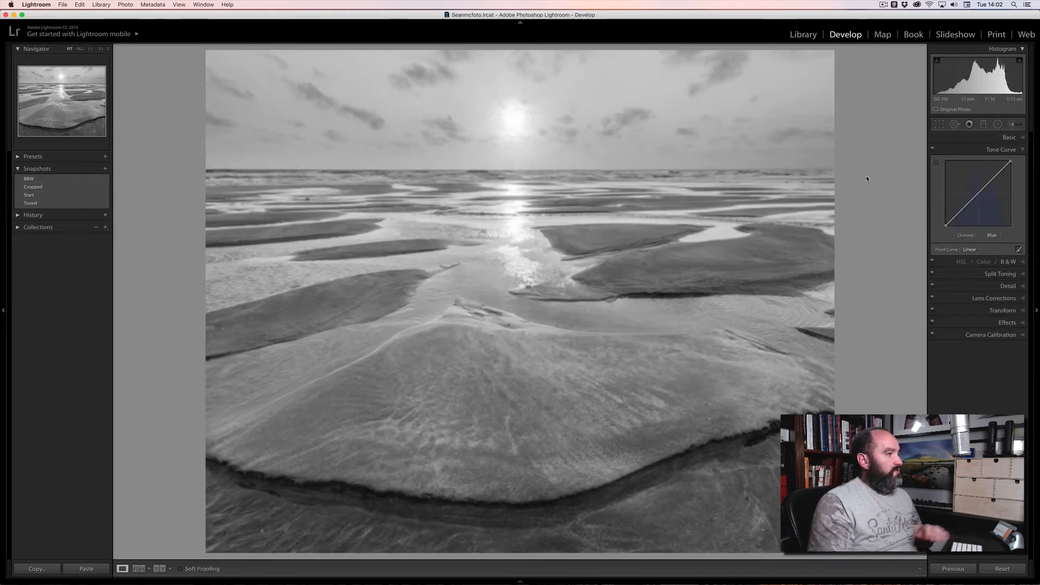
key(g)
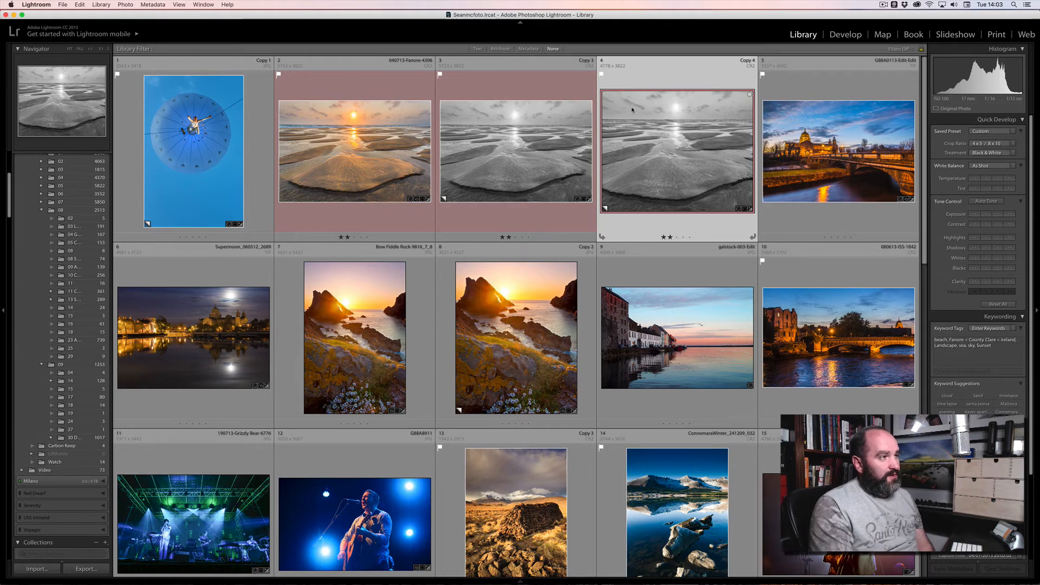
Rate Copy 3 three stars and Copy 4 four stars, changing Copy 4's label to yellow.
click(516, 238)
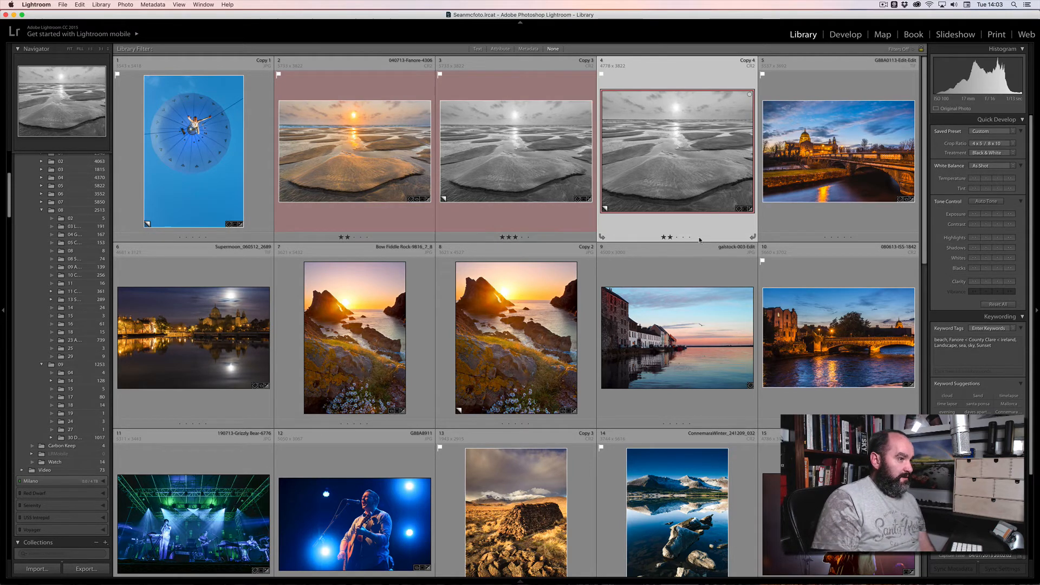
click(682, 237)
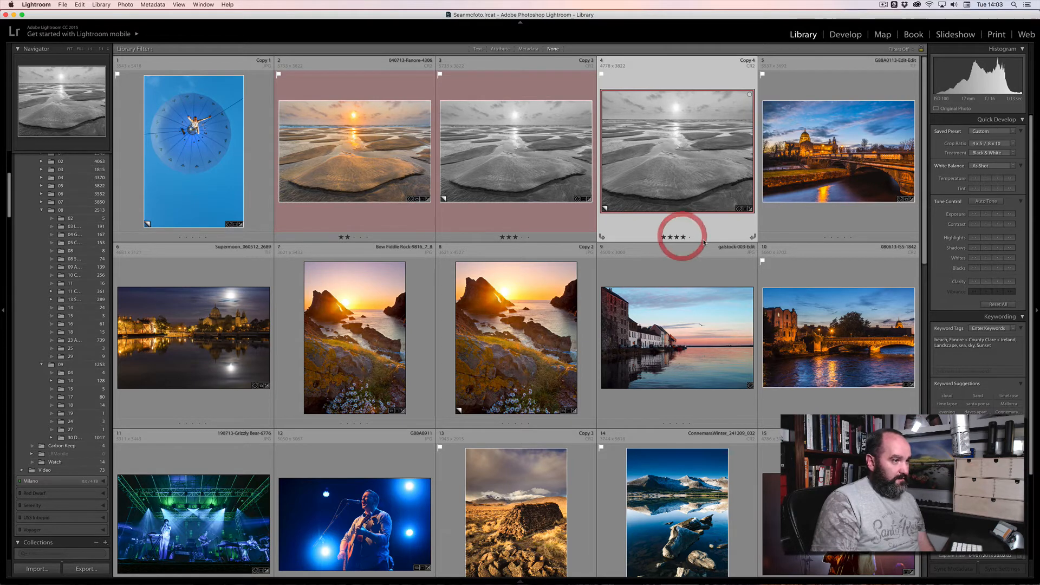
click(687, 180)
key(6)
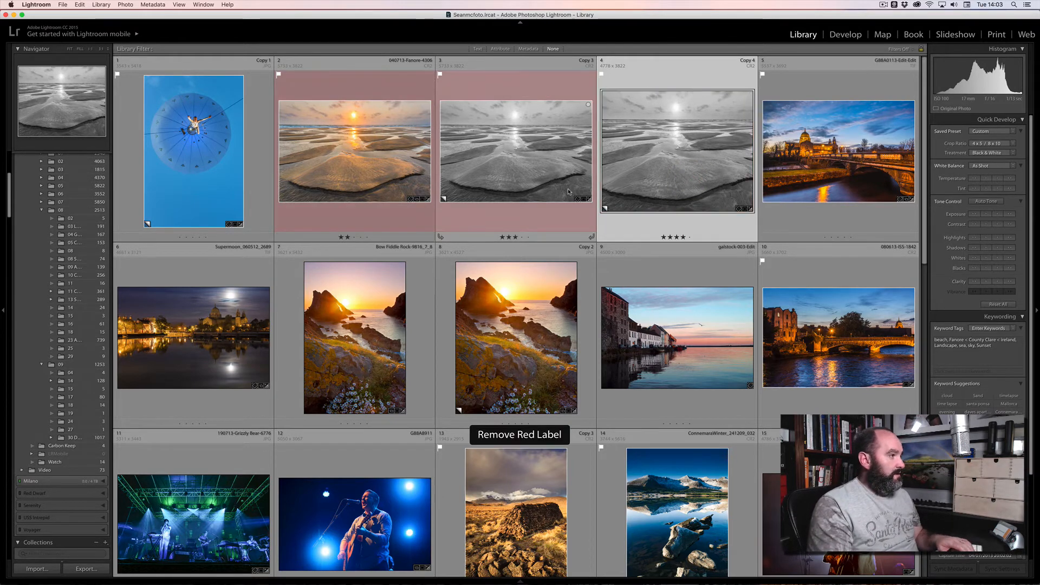
key(7)
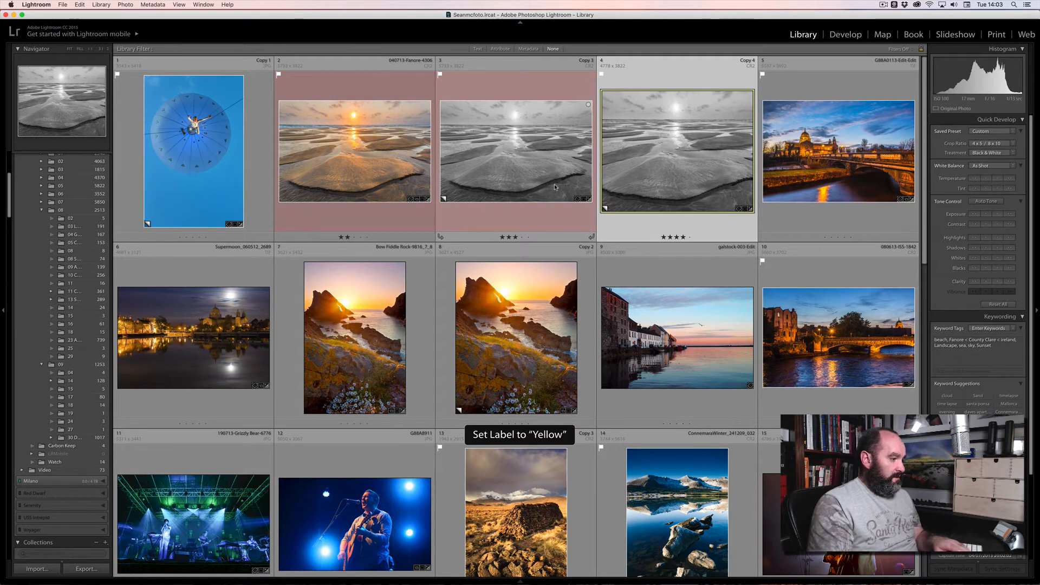
Give Copy 3 a green label and view cropped Copy 4 on its own.
click(540, 182)
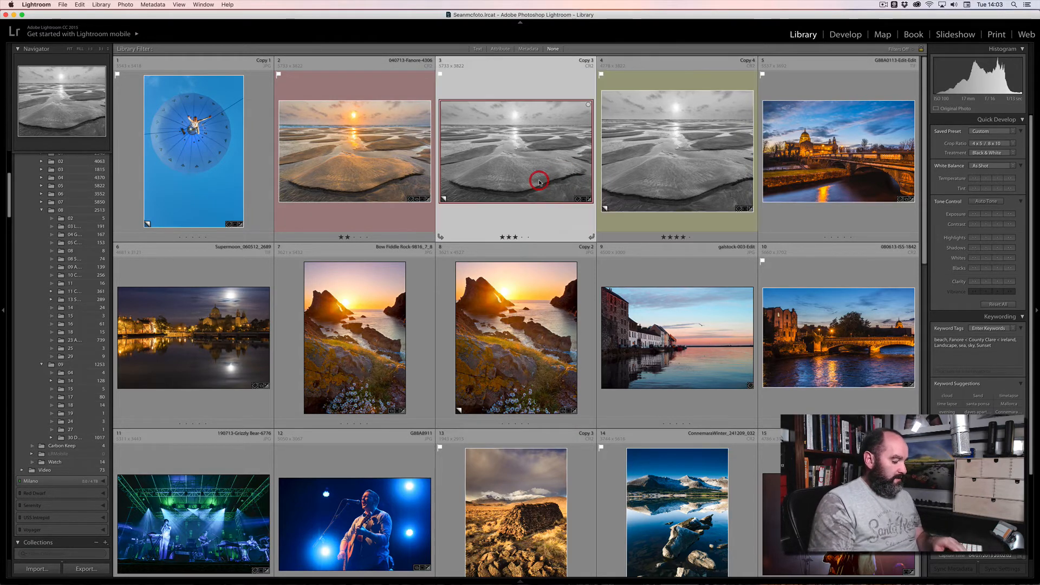
key(8)
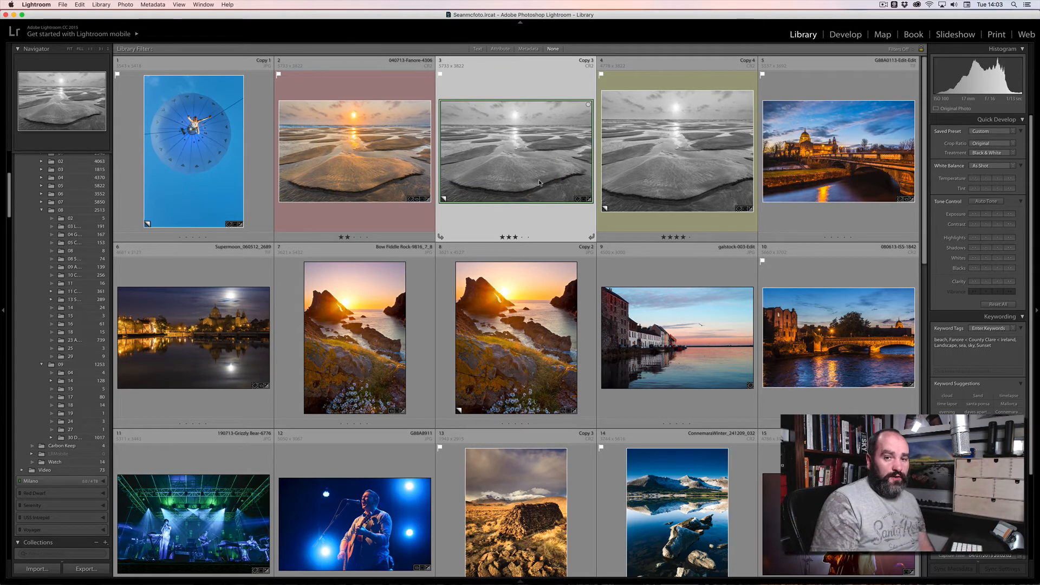
double_click(646, 168)
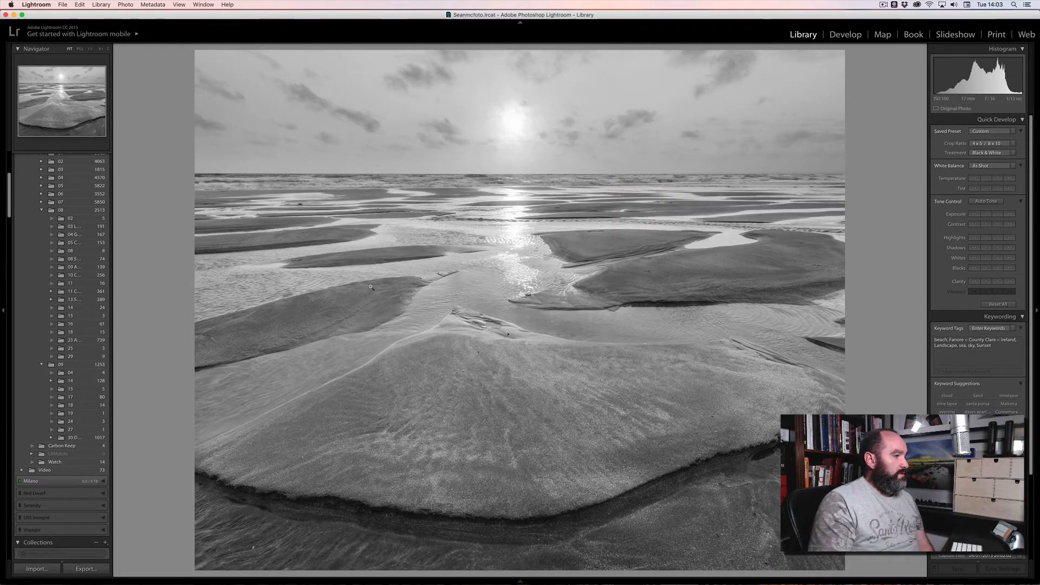
In Develop, save a snapshot of the cropped copy named 'Cropped B&W'.
key(d)
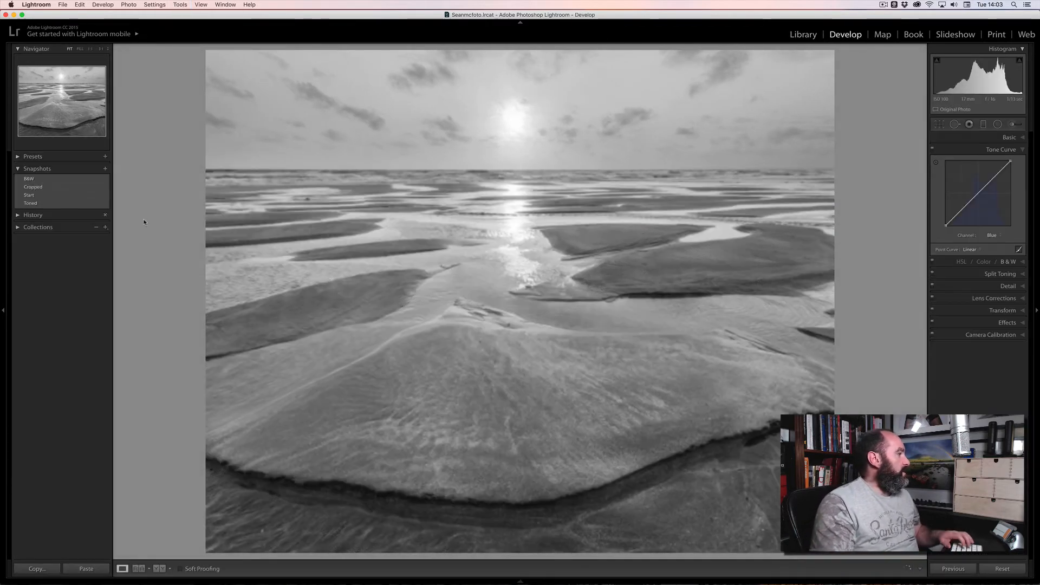
click(106, 170)
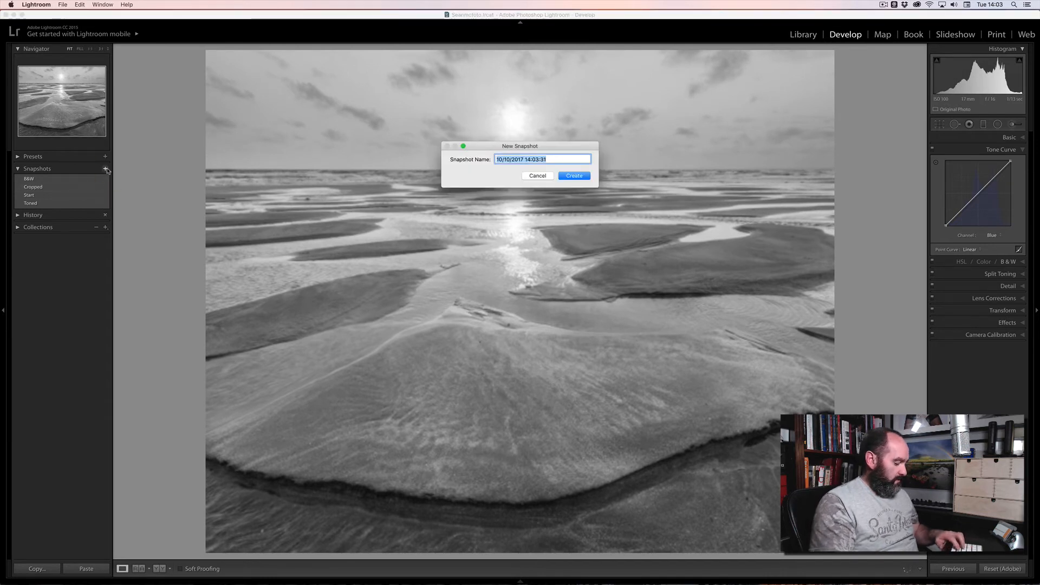
text(Cropped B&W)
key(Return)
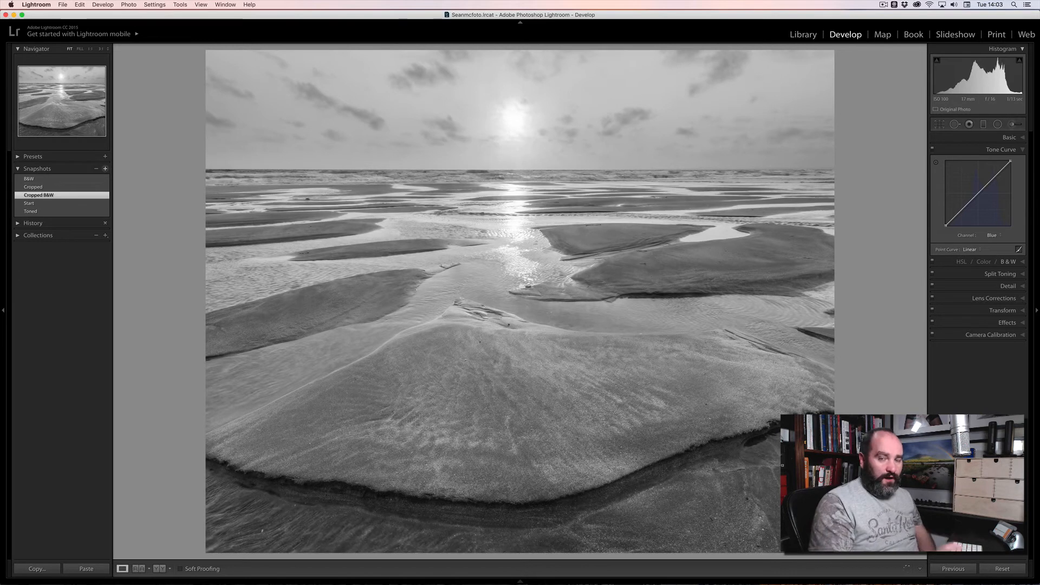
Go back to the grid and open the original colour beach photo in Develop.
key(g)
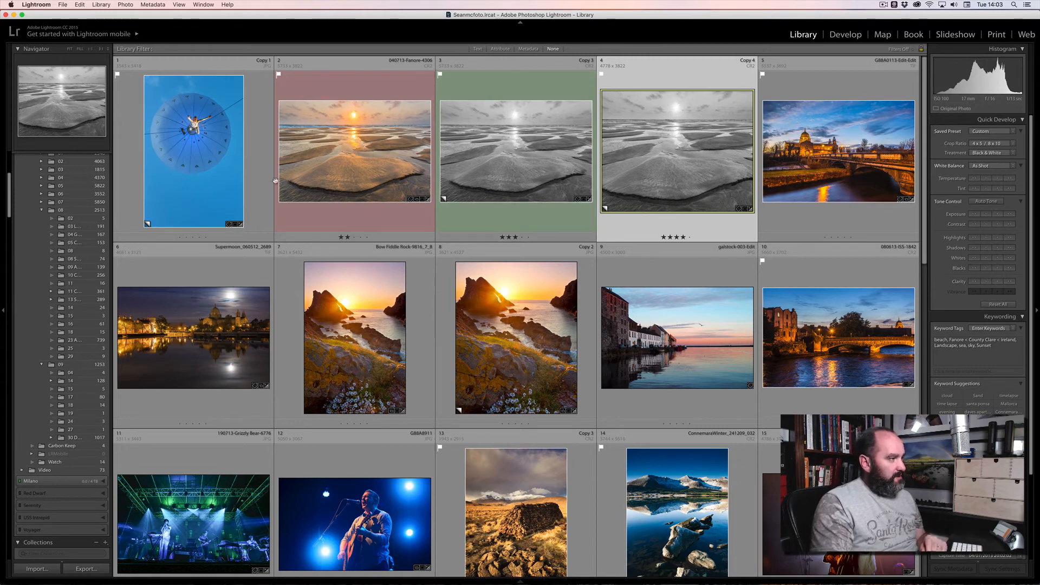
double_click(339, 160)
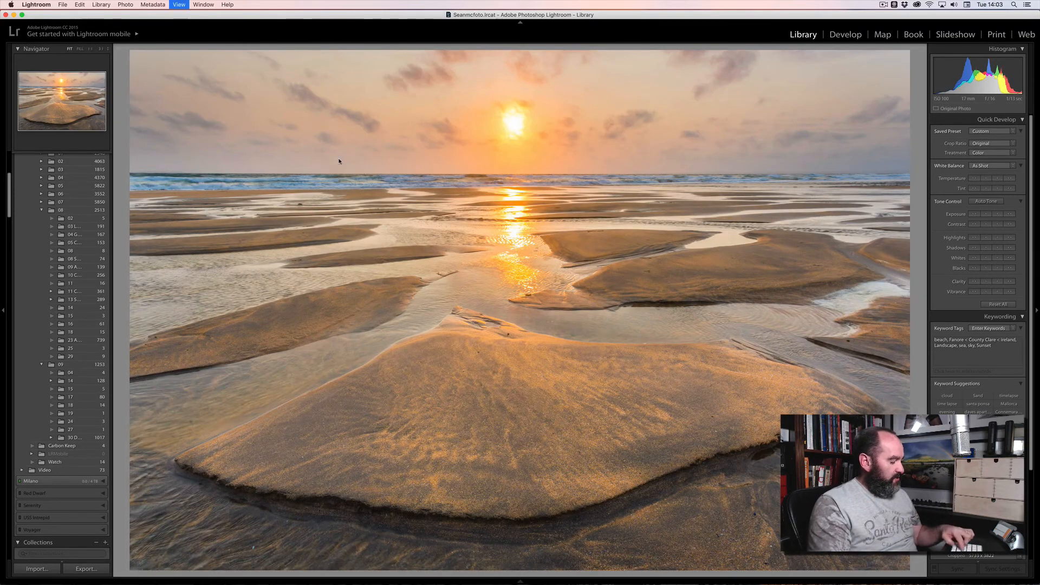
key(d)
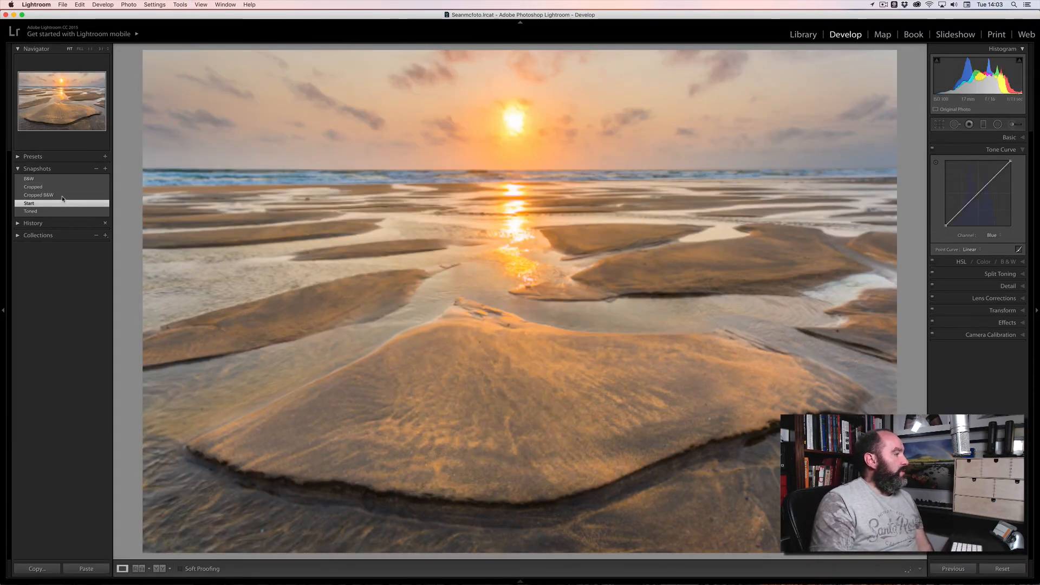